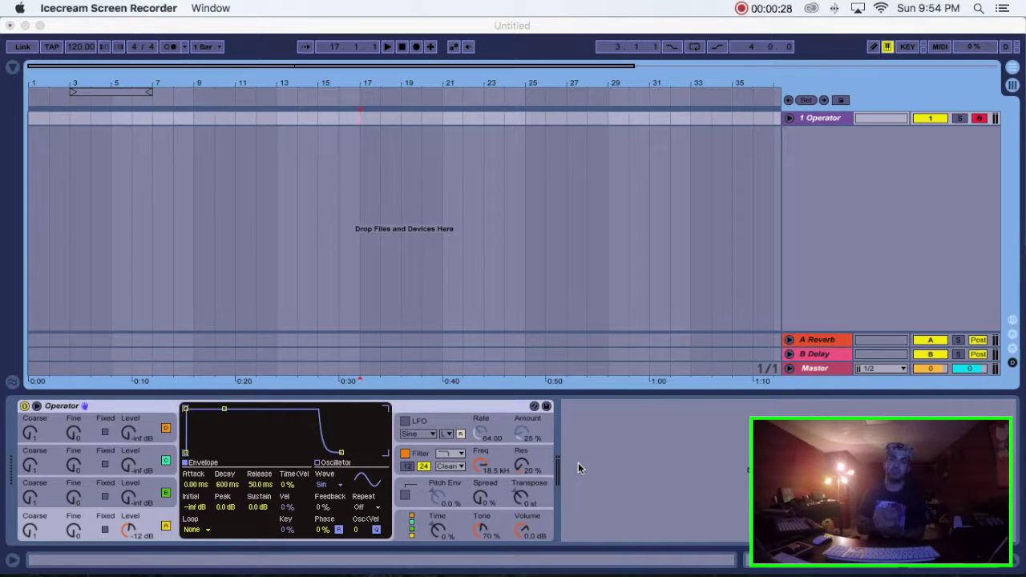
Create an empty four-bar MIDI clip on the Operator track from bar 17 to bar 21.
{"action": "left_click", "coordinate": [360, 112]}
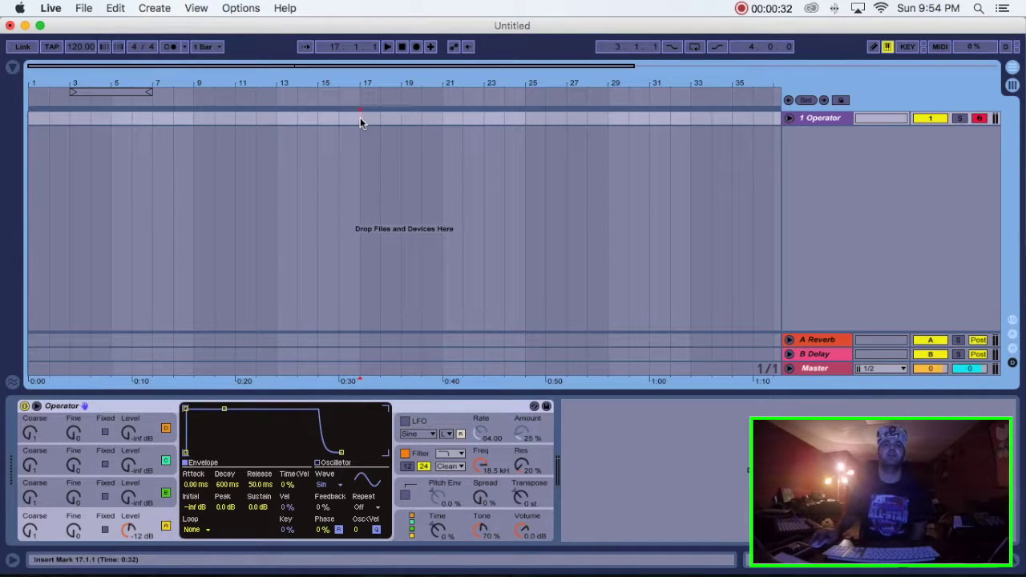
{"action": "left_click_drag", "start_coordinate": [360, 118], "coordinate": [442, 118]}
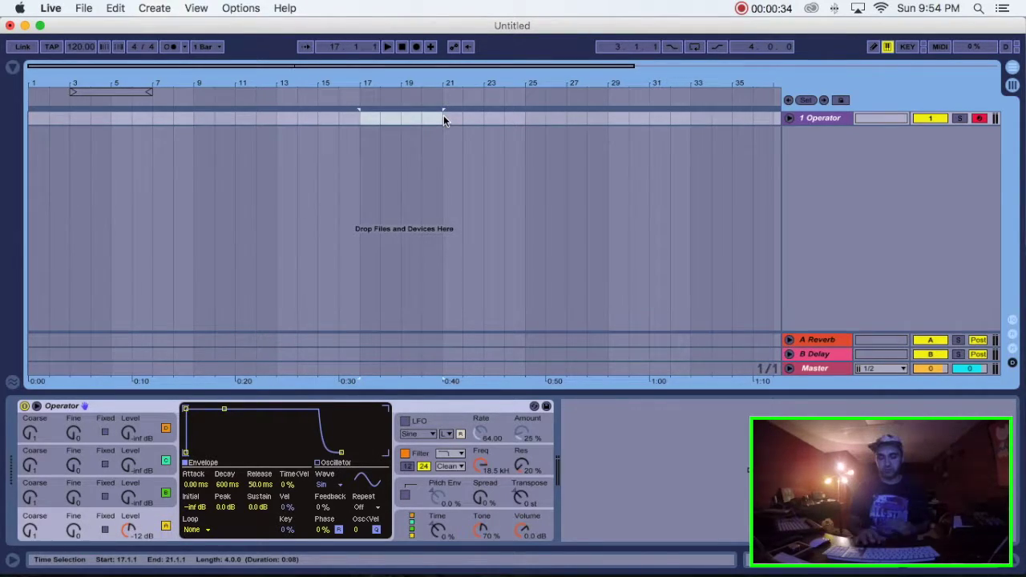
{"action": "key", "text": "super+shift+m"}
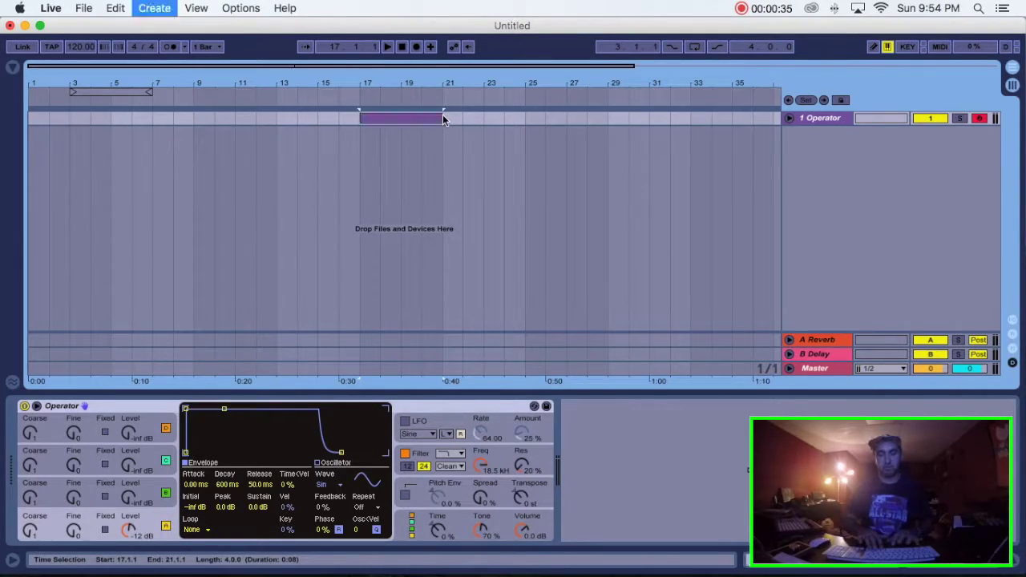
{"action": "left_click", "coordinate": [834, 119]}
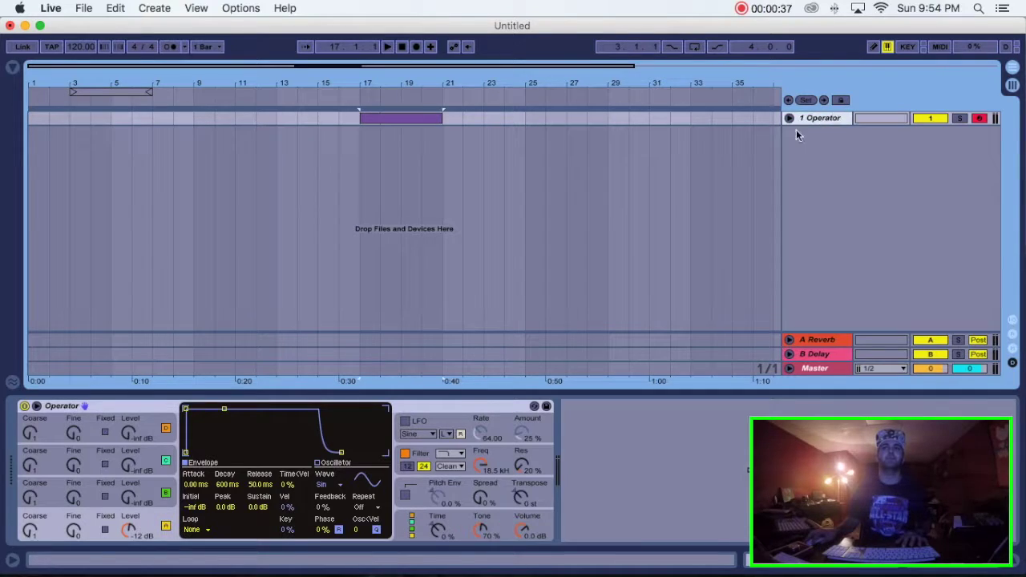
Add a C1 note spanning all four bars of the new MIDI clip and return to the arrangement.
{"action": "double_click", "coordinate": [400, 120]}
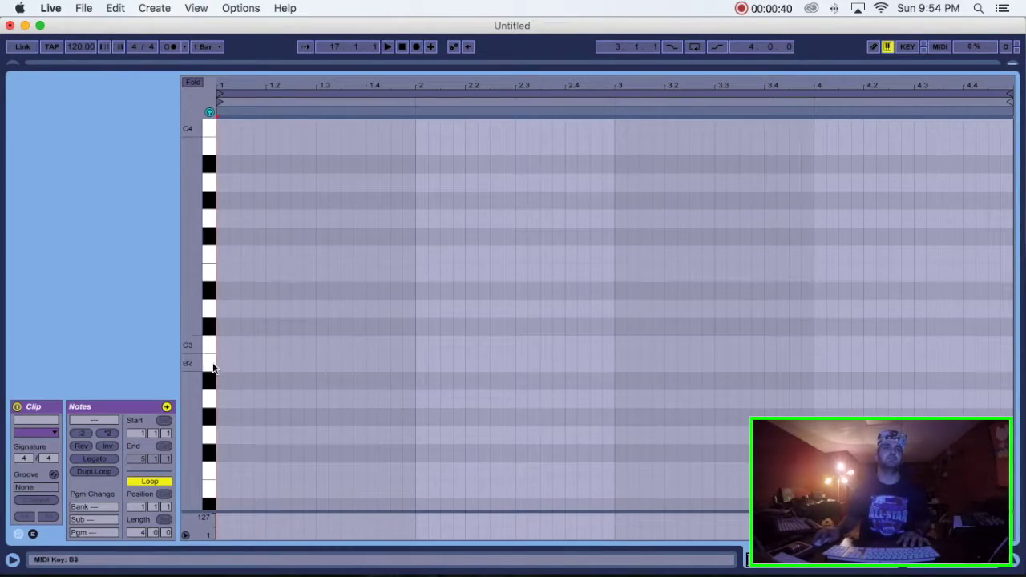
{"action": "scroll", "coordinate": [212, 362], "scroll_direction": "down", "scroll_amount": 10}
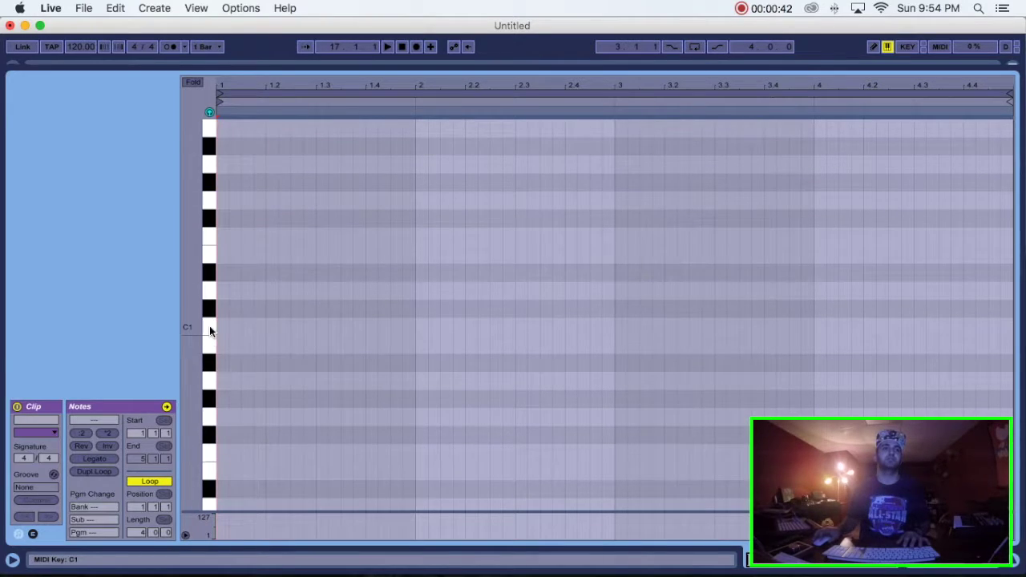
{"action": "double_click", "coordinate": [222, 328]}
{"action": "left_click_drag", "start_coordinate": [227, 326], "coordinate": [1016, 325]}
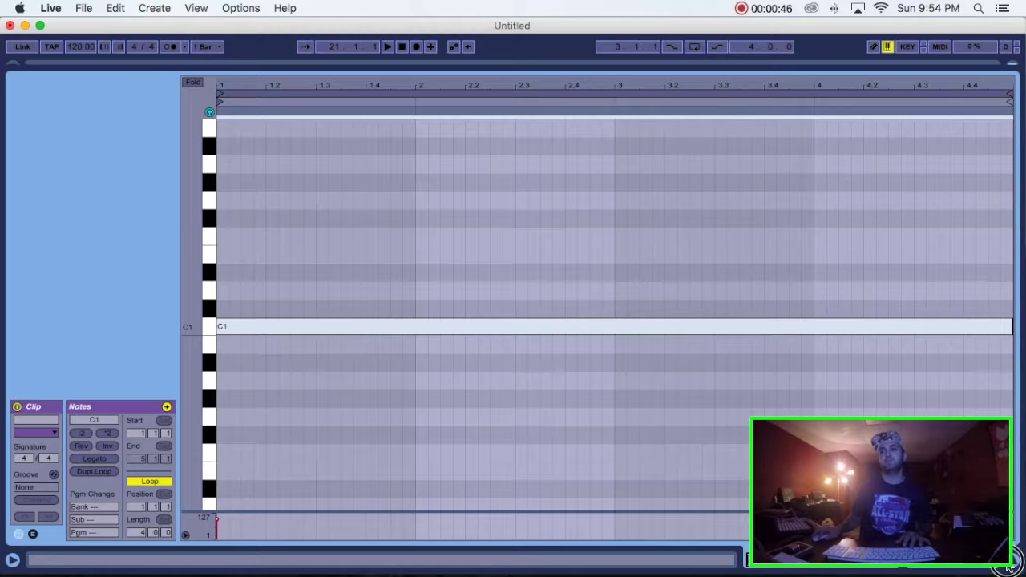
{"action": "key", "text": "Tab"}
Unfold the Operator track and raise its track volume automation to about 0 dB while auditioning the clip.
{"action": "key", "text": "space"}
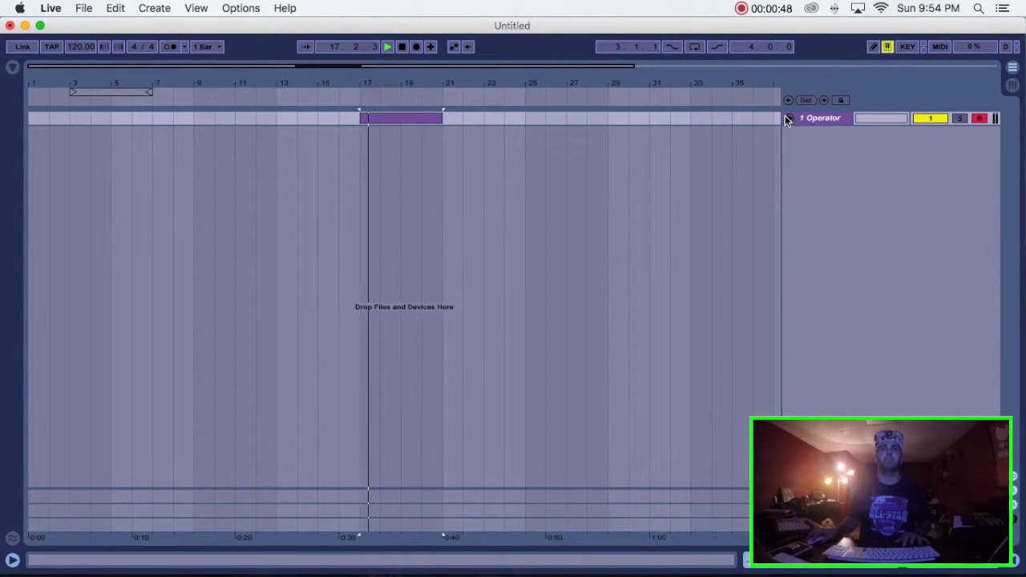
{"action": "left_click", "coordinate": [789, 118]}
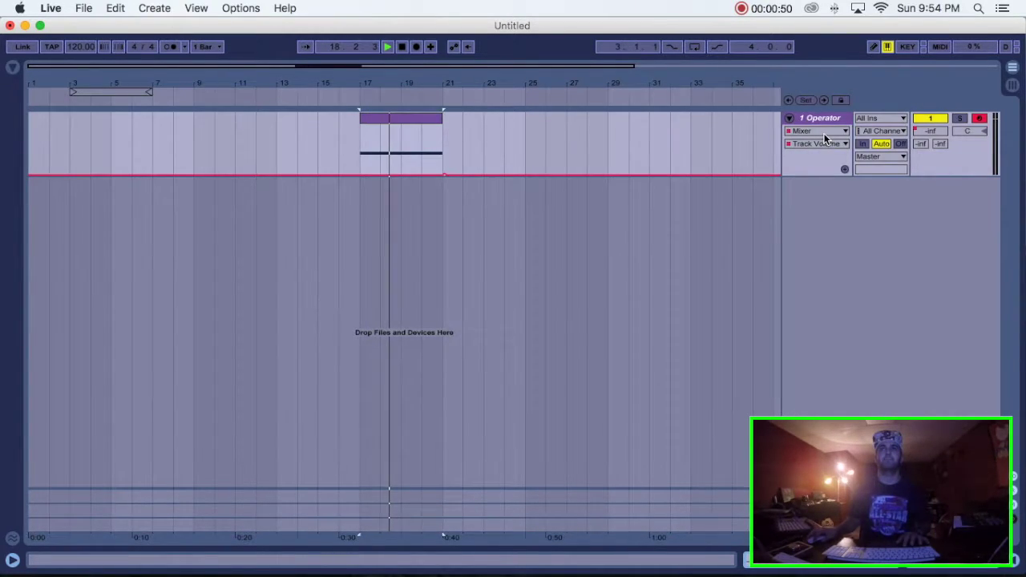
{"action": "key", "text": "space"}
{"action": "left_click_drag", "start_coordinate": [443, 172], "coordinate": [423, 128]}
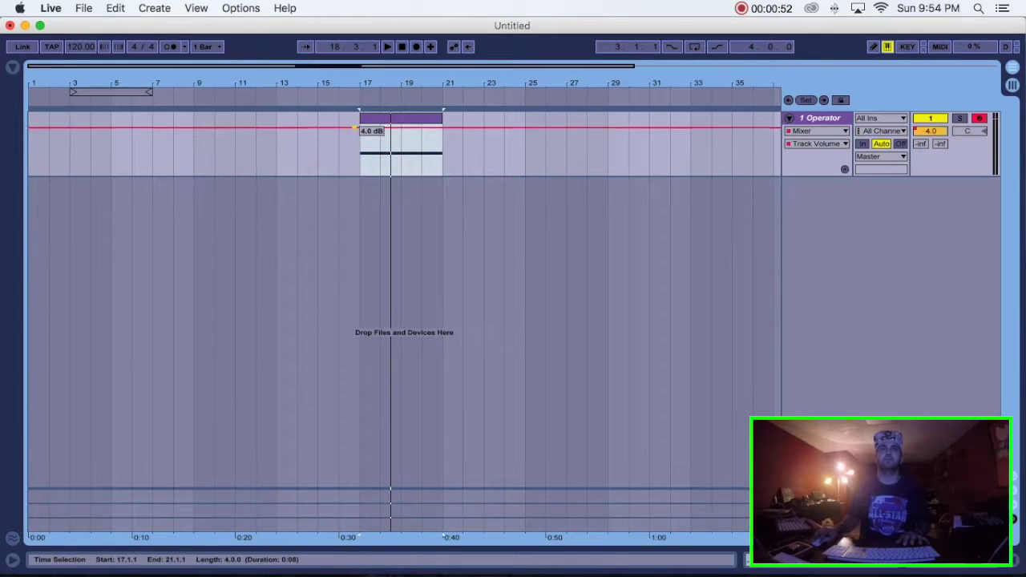
{"action": "key", "text": "space"}
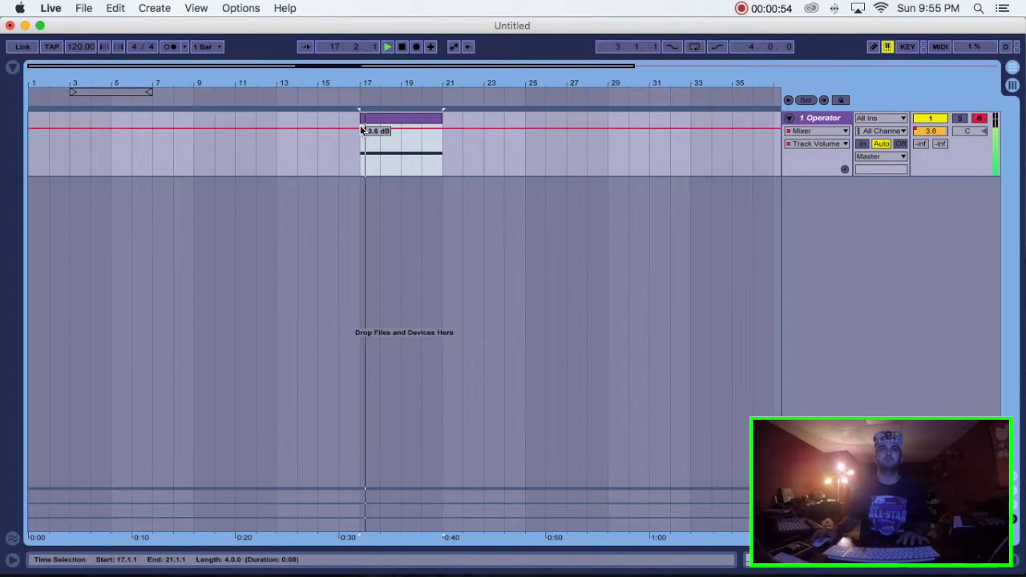
{"action": "left_click_drag", "start_coordinate": [360, 129], "coordinate": [360, 133]}
{"action": "key", "text": "space"}
Fade the Operator's volume automation to silence at bar 21, adding a breakpoint near the clip's start with a curved decay, and play it back.
{"action": "left_click_drag", "start_coordinate": [442, 133], "coordinate": [443, 175]}
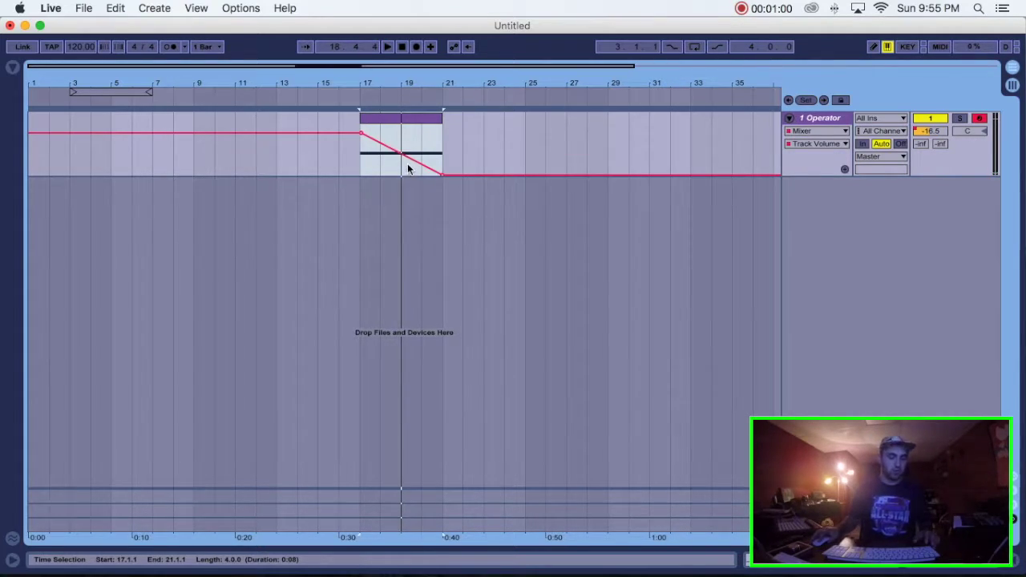
{"action": "left_click", "coordinate": [374, 139]}
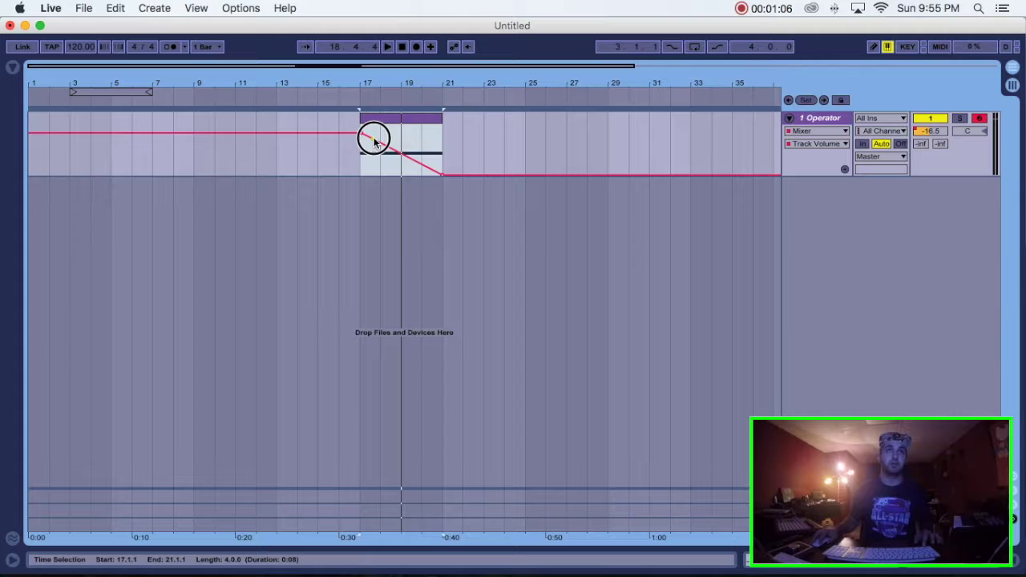
{"action": "scroll", "coordinate": [384, 151], "scroll_direction": "right", "scroll_amount": 1}
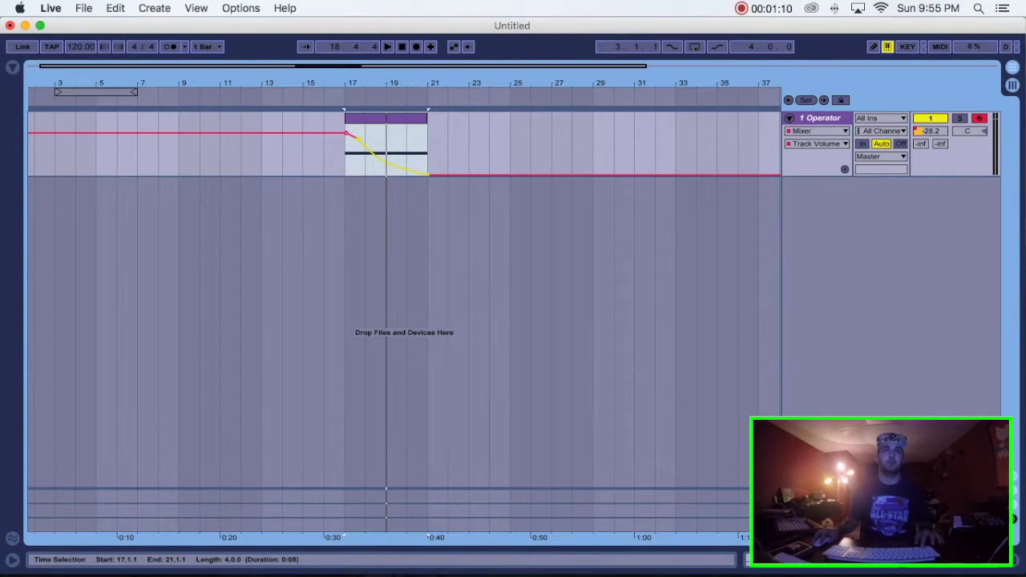
{"action": "left_click", "coordinate": [354, 116]}
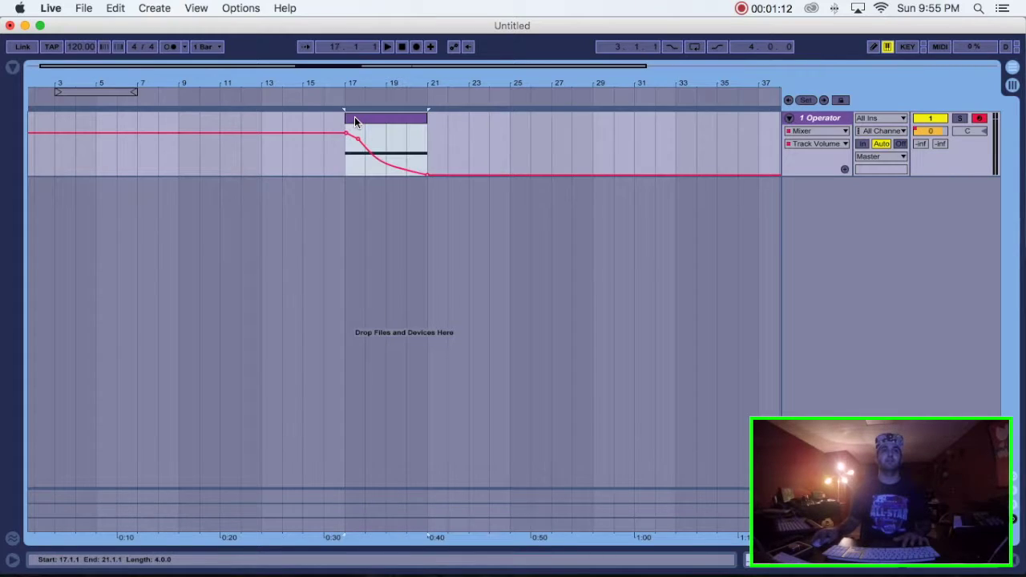
{"action": "key", "text": "space"}
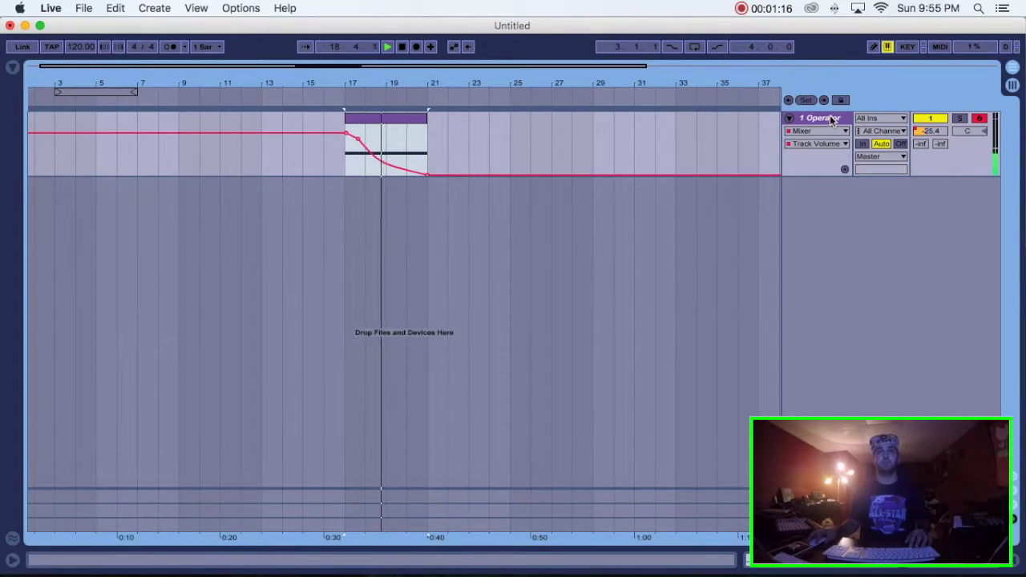
{"action": "key", "text": "space"}
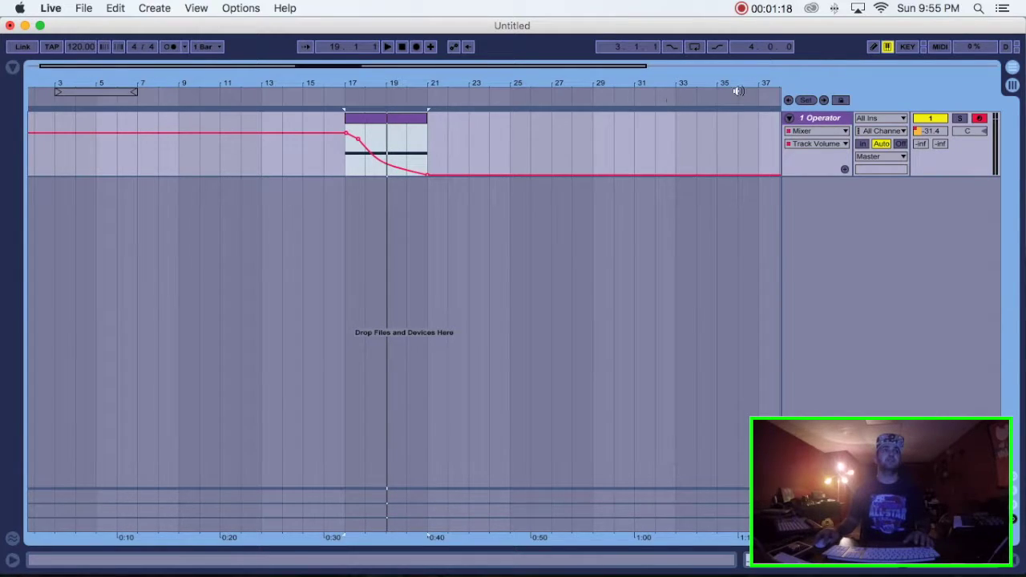
Insert an audio track below Operator and search the Sample Packs folder for "snar".
{"action": "left_click", "coordinate": [814, 118]}
{"action": "key", "text": "super+t"}
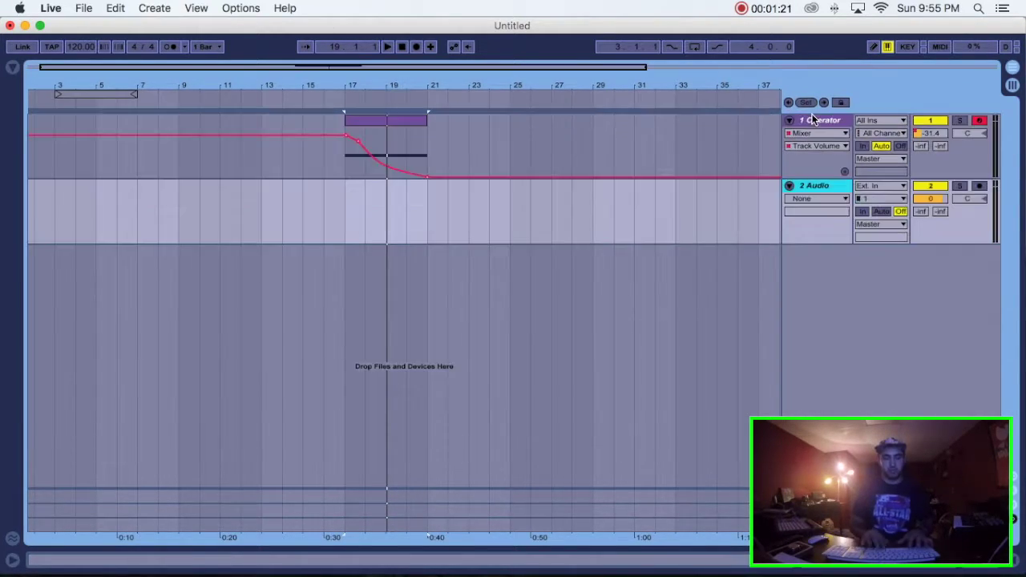
{"action": "left_click", "coordinate": [12, 67]}
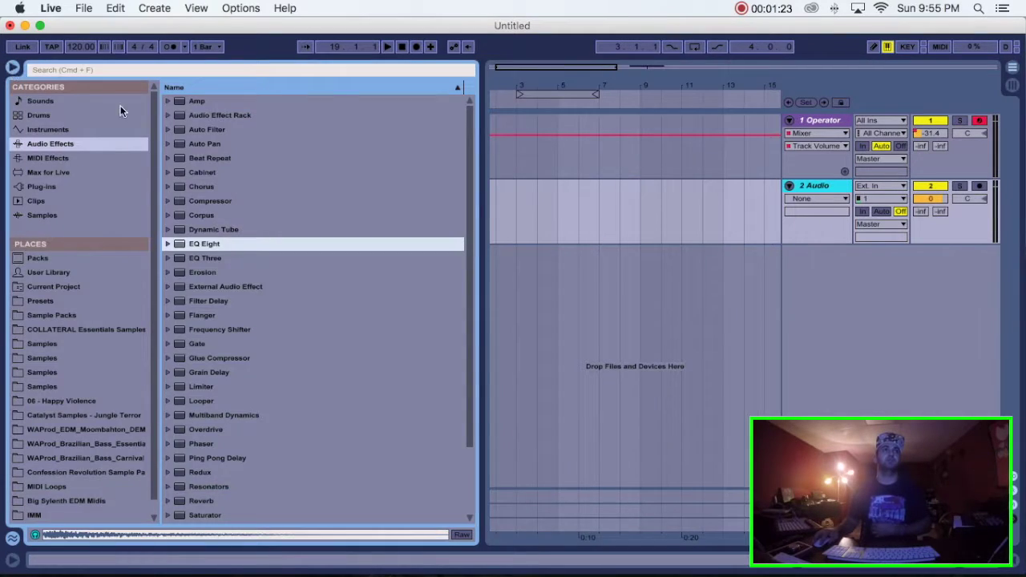
{"action": "left_click", "coordinate": [57, 315]}
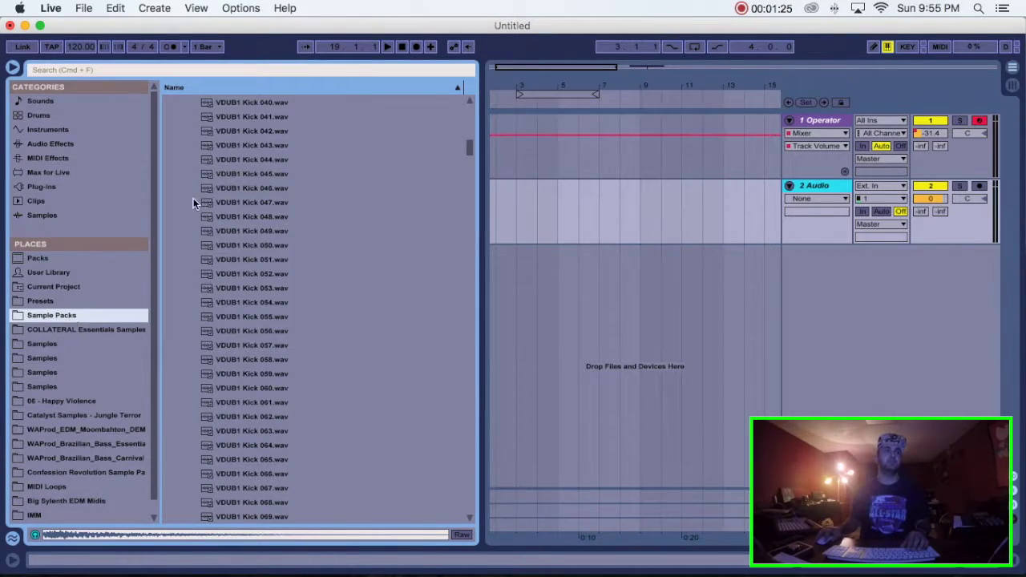
{"action": "left_click", "coordinate": [169, 70]}
{"action": "type", "text": "snar"}
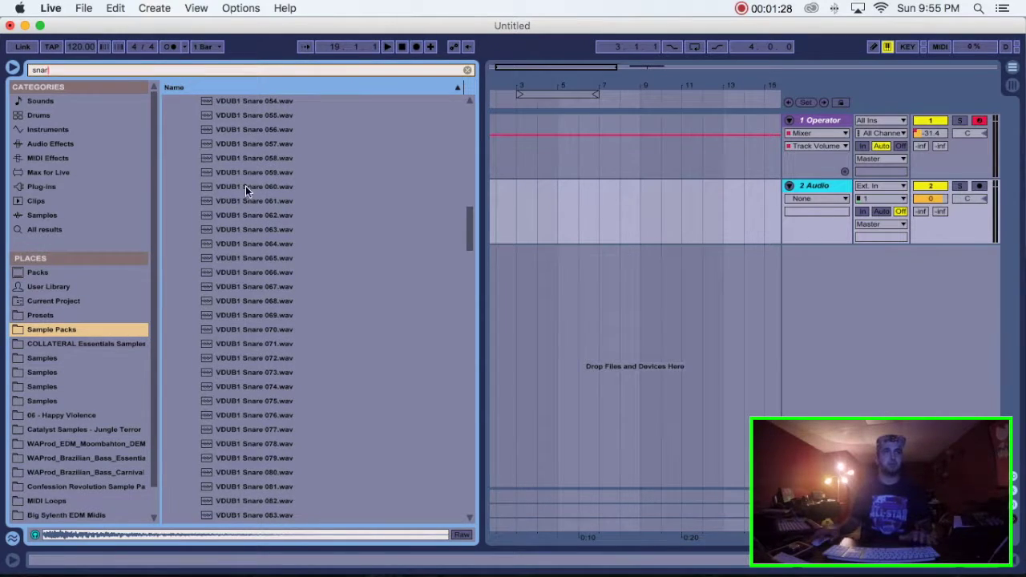
Audition a few VDUB1 snares and place VDUB1 Snare 001.wav on the audio track at bar 17, aligned with the MIDI clip's start.
{"action": "scroll", "coordinate": [259, 206], "scroll_direction": "up", "scroll_amount": 15}
{"action": "left_click", "coordinate": [261, 203]}
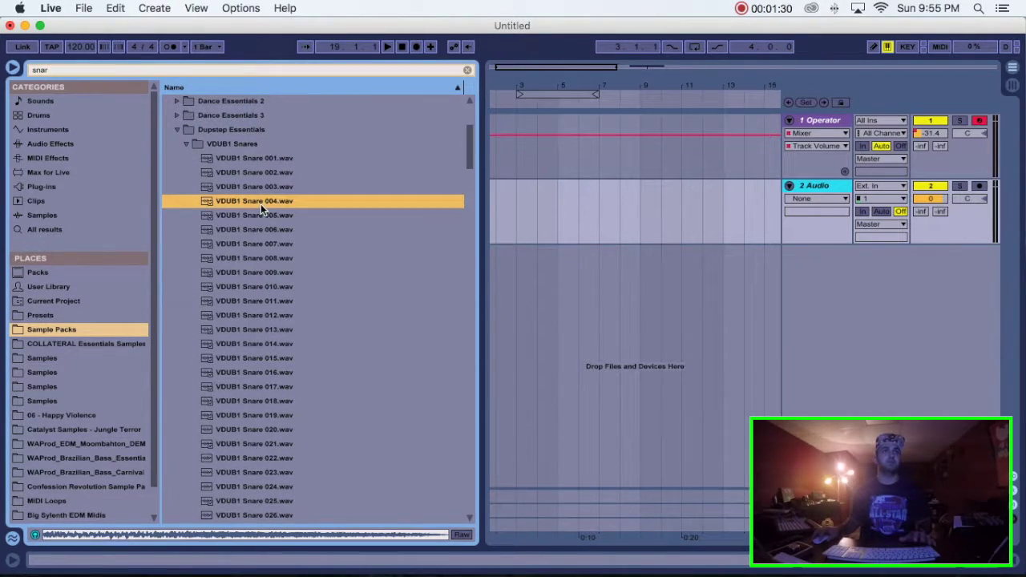
{"action": "left_click", "coordinate": [264, 174]}
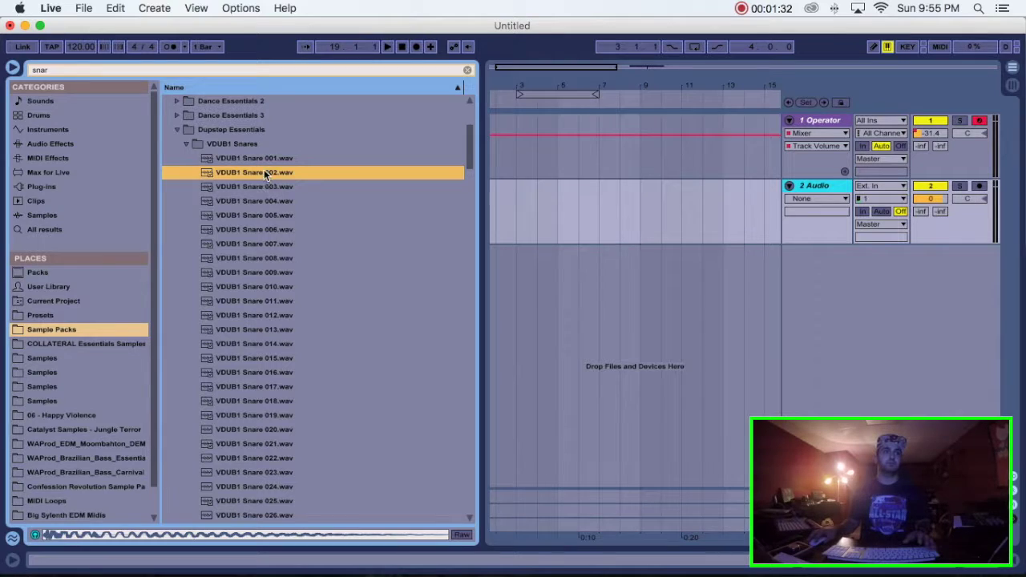
{"action": "left_click", "coordinate": [268, 159]}
{"action": "left_click_drag", "start_coordinate": [268, 163], "coordinate": [728, 203]}
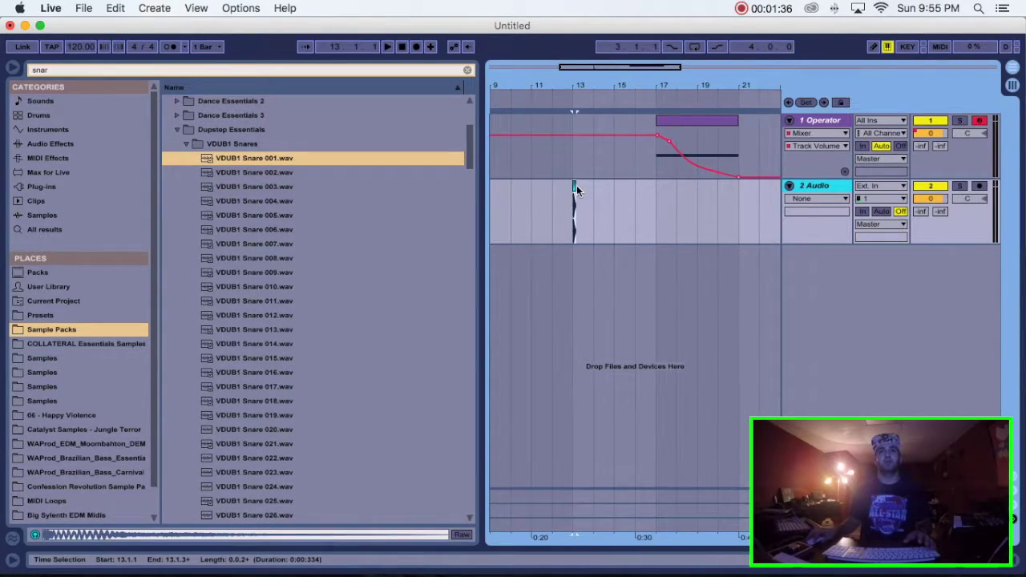
{"action": "left_click_drag", "start_coordinate": [574, 185], "coordinate": [662, 194]}
{"action": "left_click", "coordinate": [13, 68]}
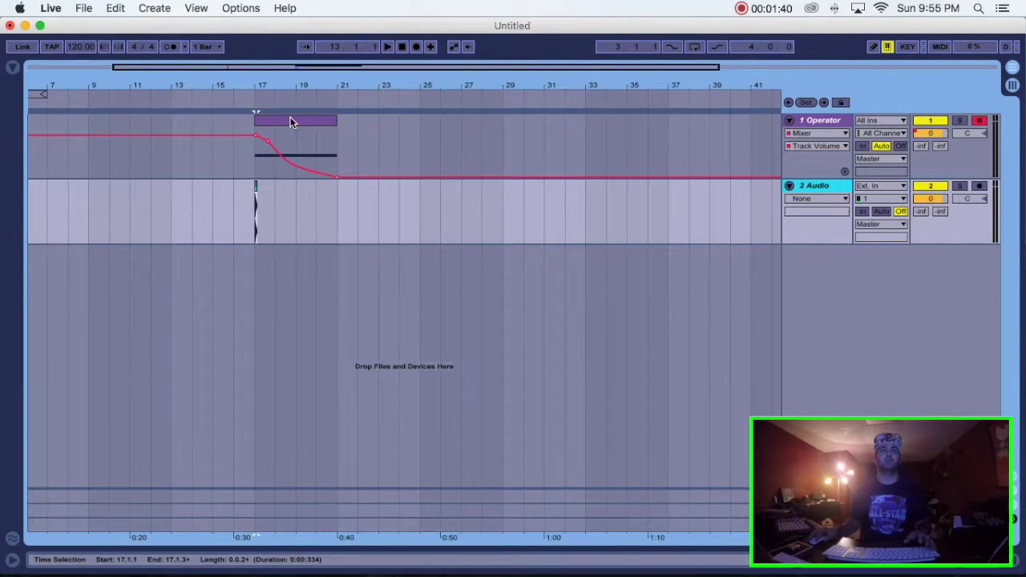
{"action": "left_click_drag", "start_coordinate": [247, 85], "coordinate": [247, 125]}
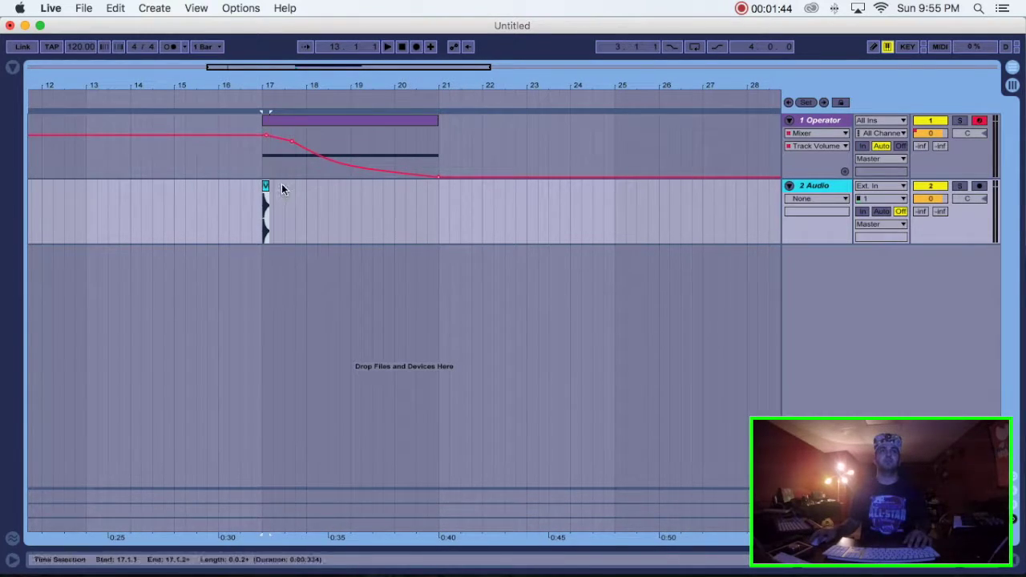
Add a Reverb effect to the snare's audio track and set its decay time to 18.5 s.
{"action": "left_click", "coordinate": [12, 67]}
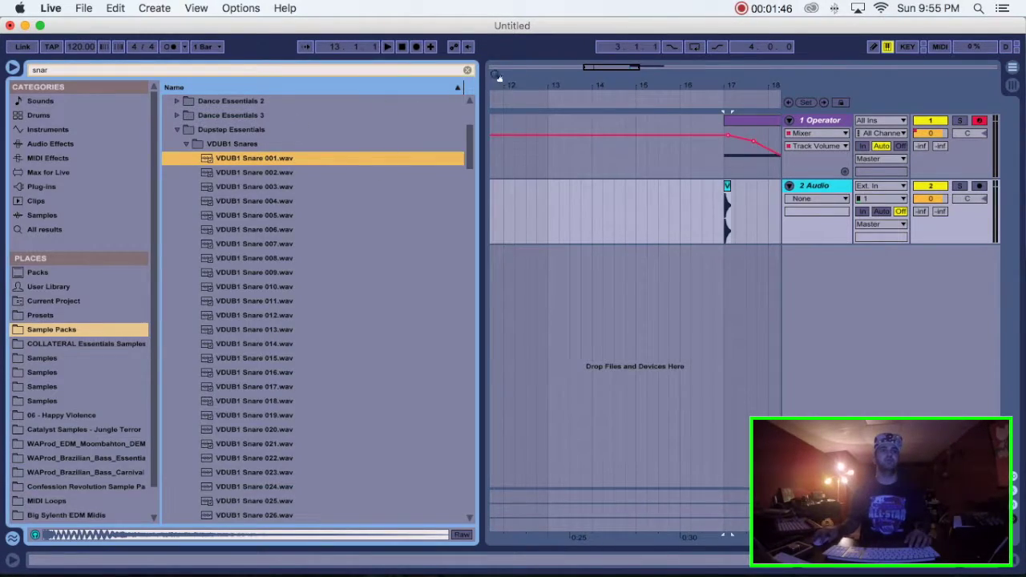
{"action": "left_click", "coordinate": [467, 69]}
{"action": "left_click", "coordinate": [32, 145]}
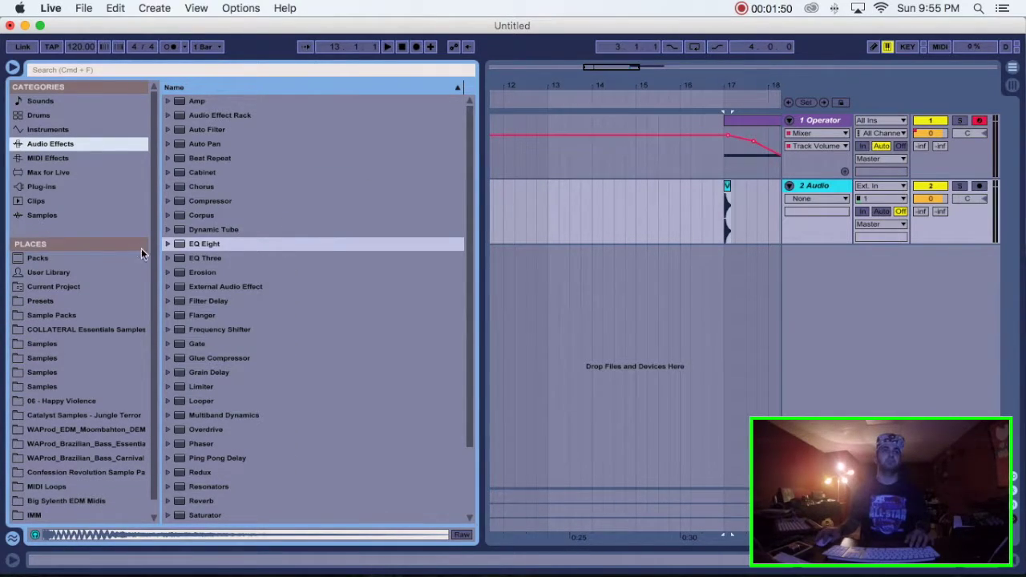
{"action": "scroll", "coordinate": [195, 255], "scroll_direction": "down", "scroll_amount": 2}
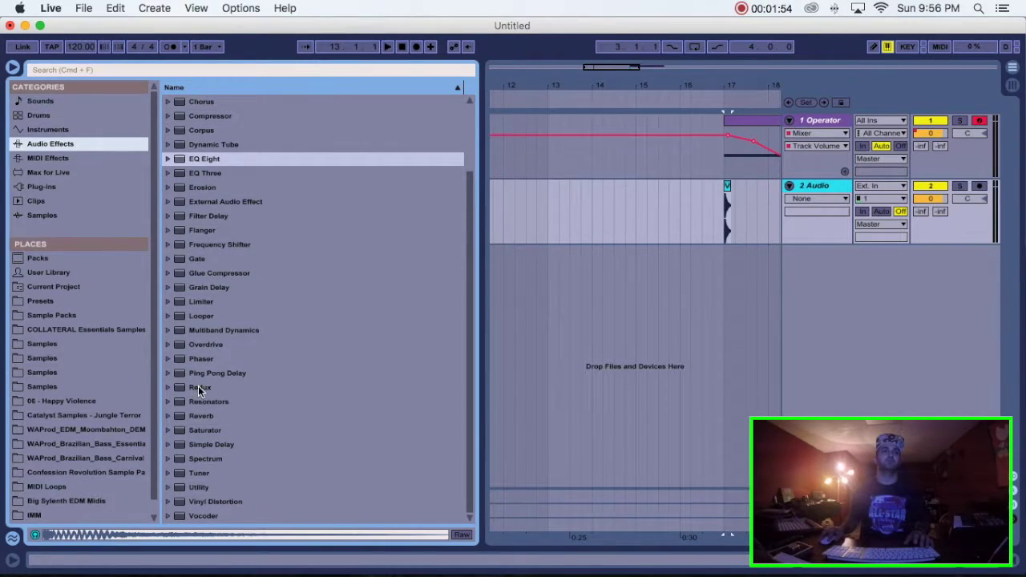
{"action": "left_click", "coordinate": [202, 401]}
{"action": "left_click_drag", "start_coordinate": [201, 415], "coordinate": [799, 227]}
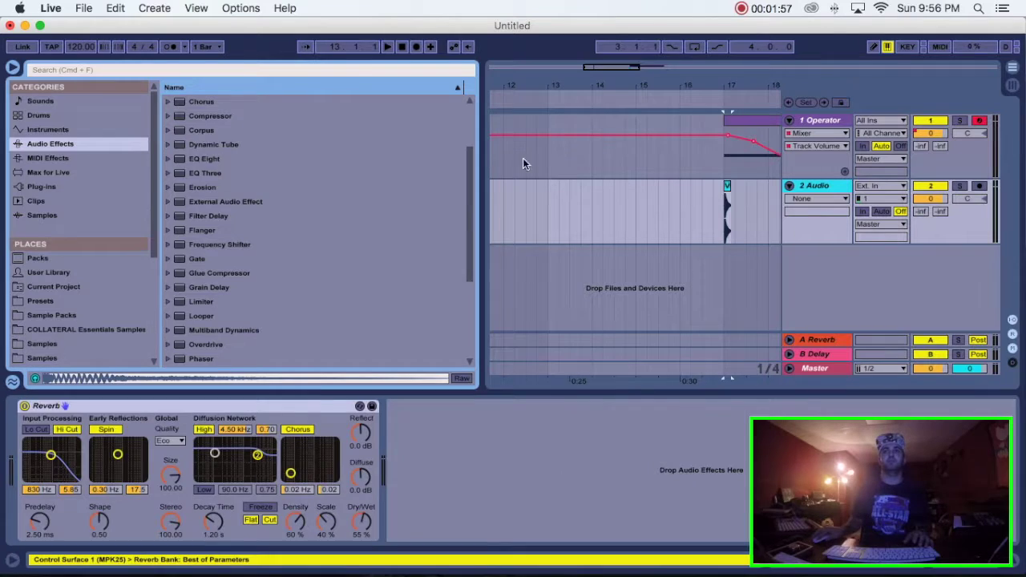
{"action": "left_click", "coordinate": [12, 67]}
{"action": "left_click_drag", "start_coordinate": [212, 517], "coordinate": [212, 457]}
Freeze and flatten the snare's audio track to render the reverb into audio.
{"action": "right_click", "coordinate": [818, 189]}
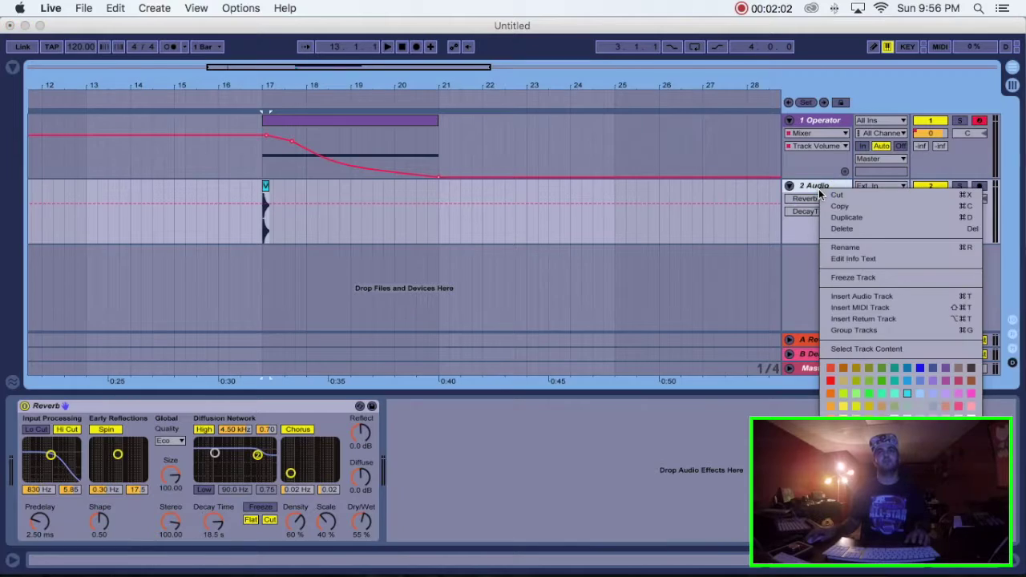
{"action": "left_click", "coordinate": [863, 277]}
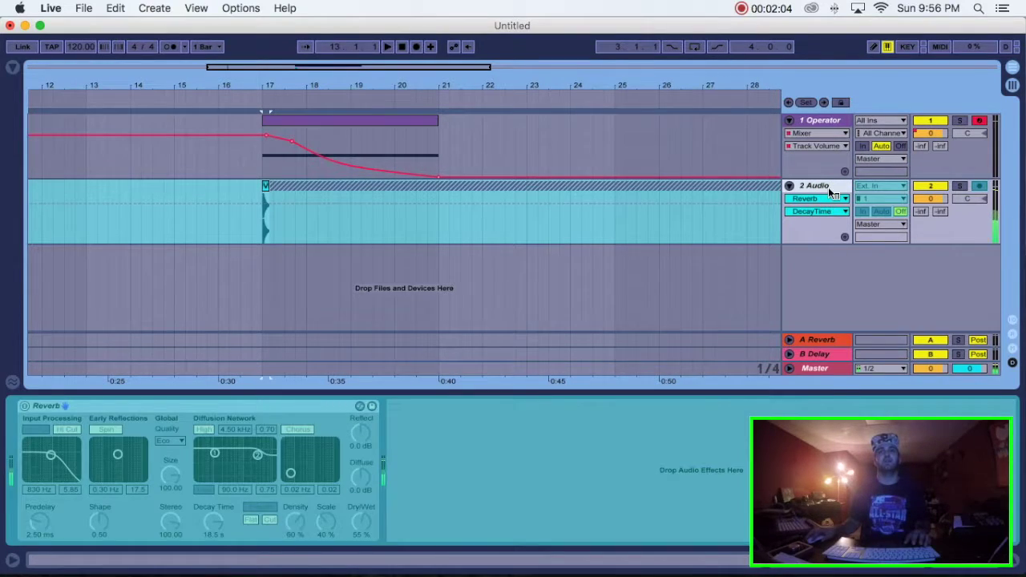
{"action": "right_click", "coordinate": [828, 187]}
{"action": "left_click", "coordinate": [857, 290]}
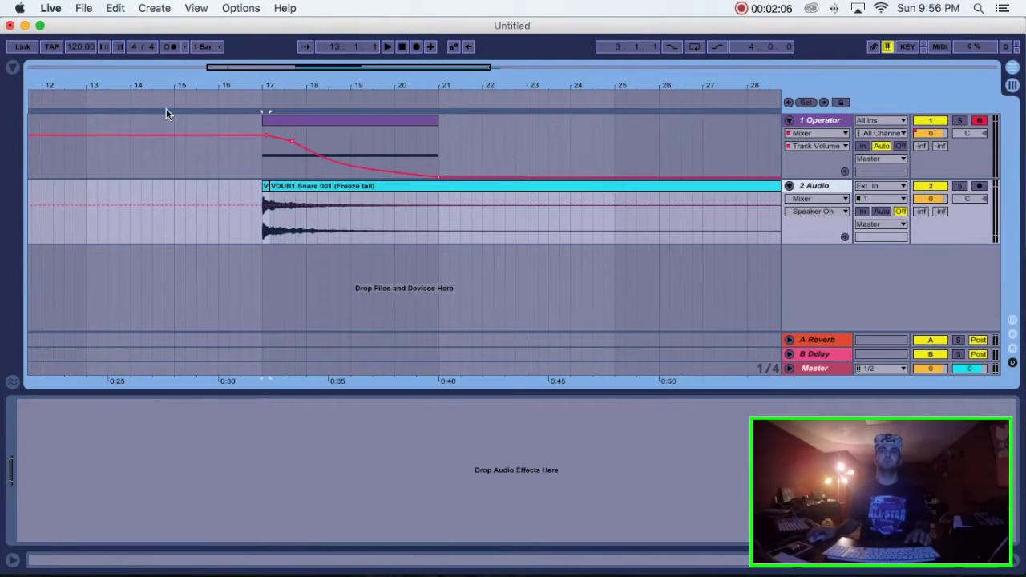
Extend the start of the snare's freeze tail clip back to 17.1.1, covering the short snare clip before it.
{"action": "left_click_drag", "start_coordinate": [258, 78], "coordinate": [307, 204]}
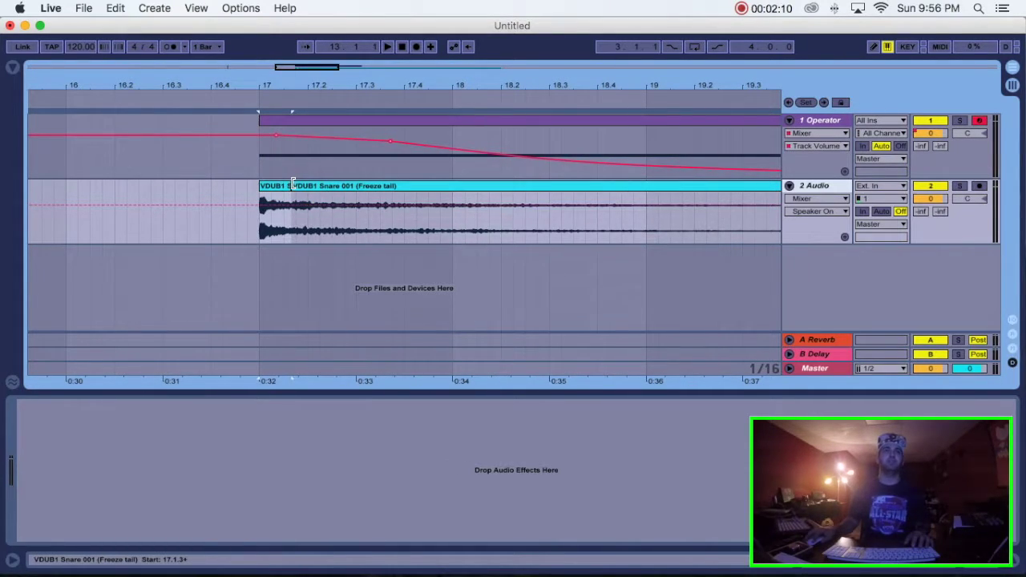
{"action": "mouse_move", "coordinate": [293, 183]}
{"action": "left_mouse_down"}
{"action": "mouse_move", "coordinate": [284, 185]}
{"action": "mouse_move", "coordinate": [310, 186]}
{"action": "mouse_move", "coordinate": [292, 186]}
{"action": "left_mouse_up"}
{"action": "scroll", "coordinate": [321, 136], "scroll_direction": "right", "scroll_amount": 1}
{"action": "left_click_drag", "start_coordinate": [400, 85], "coordinate": [400, 40]}
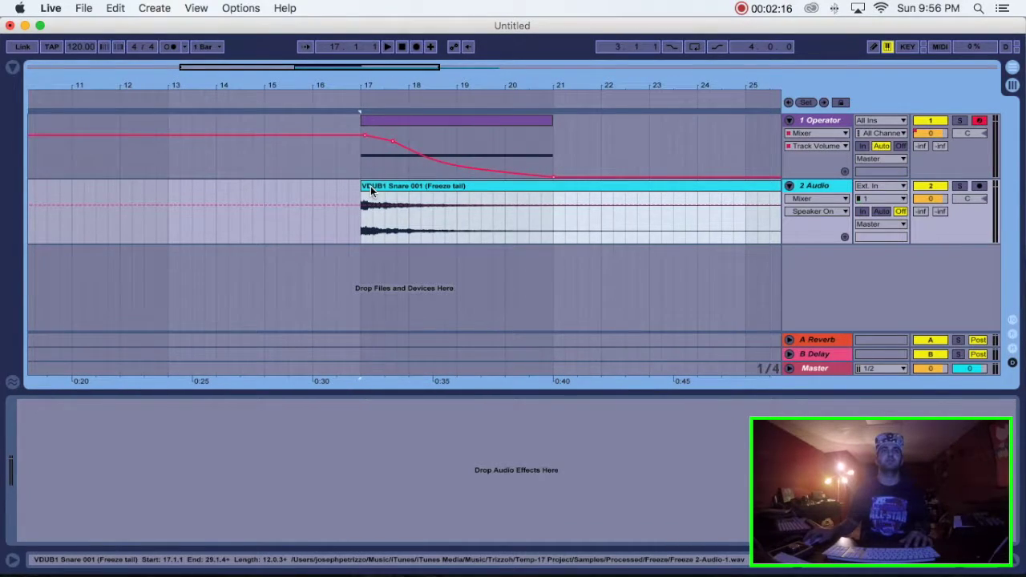
Split the snare's freeze tail clip at bar 21, where the MIDI clip ends, and delete the part after it.
{"action": "key", "text": "space"}
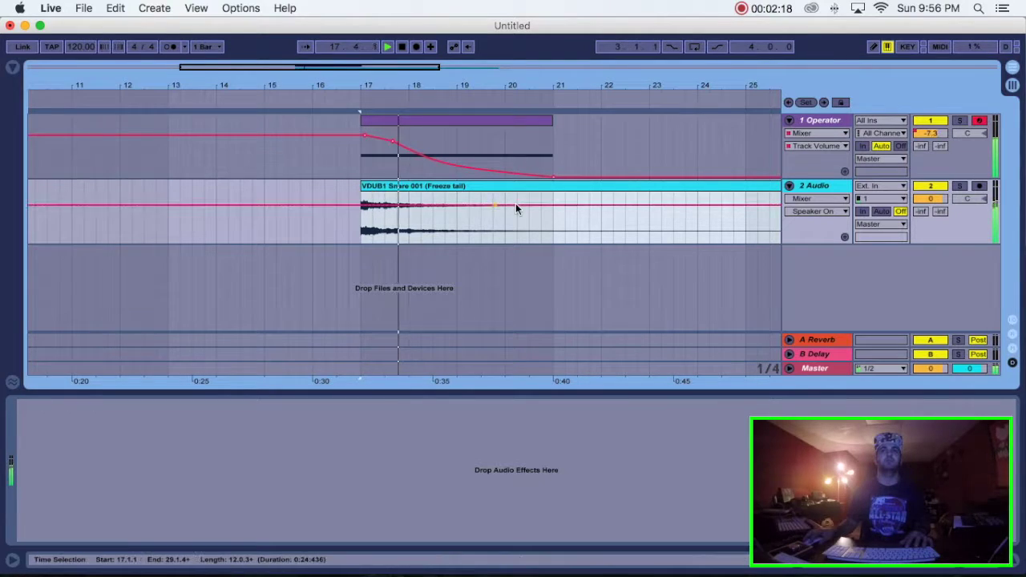
{"action": "left_click", "coordinate": [553, 218]}
{"action": "key", "text": "space"}
{"action": "key", "text": "super+e"}
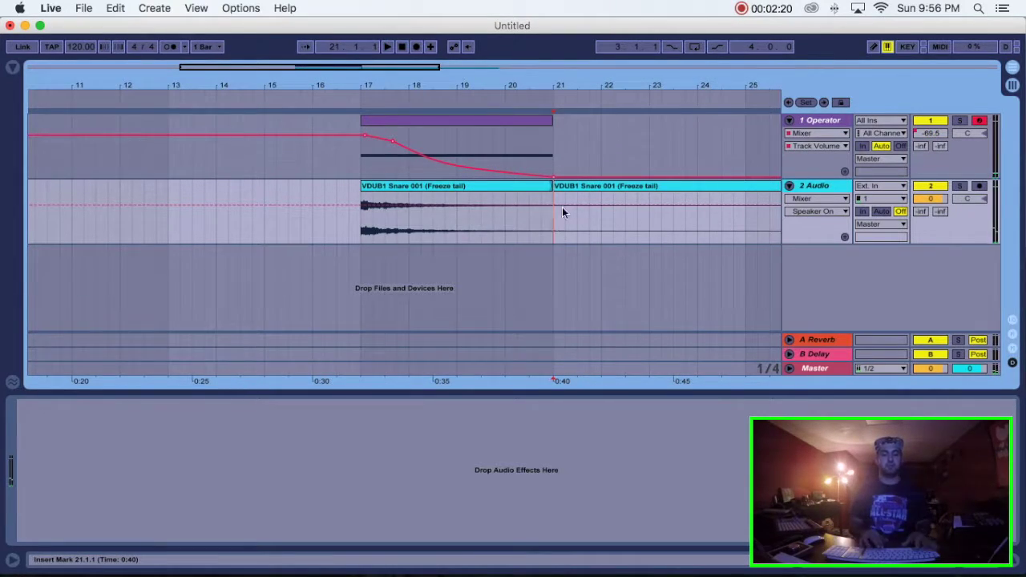
{"action": "left_click", "coordinate": [584, 184]}
{"action": "key", "text": "Delete"}
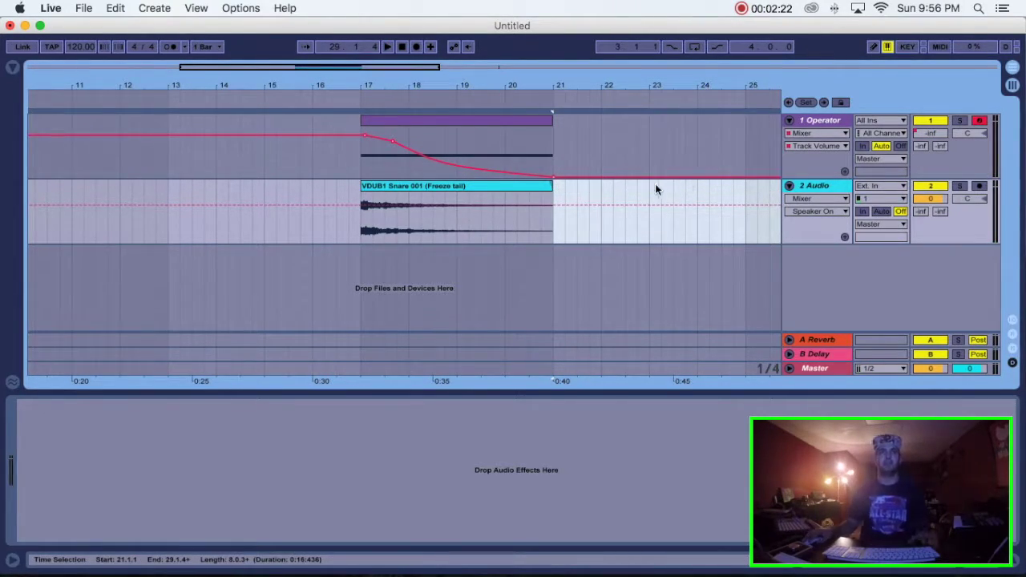
{"action": "left_click", "coordinate": [521, 186]}
{"action": "left_click", "coordinate": [505, 228]}
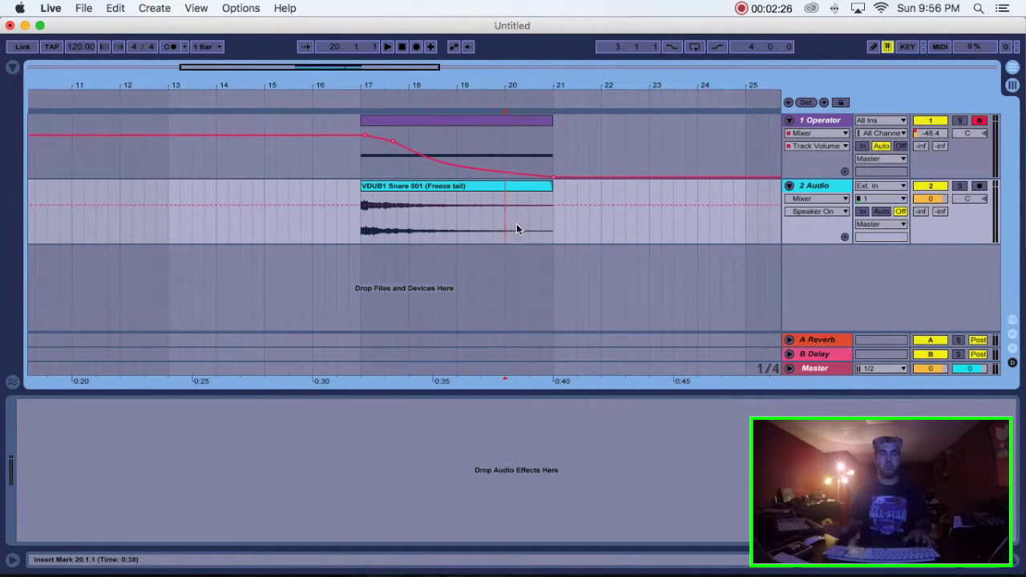
Add an EQ Eight to the snare's audio track and set band 1 to a low cut at 507 Hz.
{"action": "left_click", "coordinate": [809, 189]}
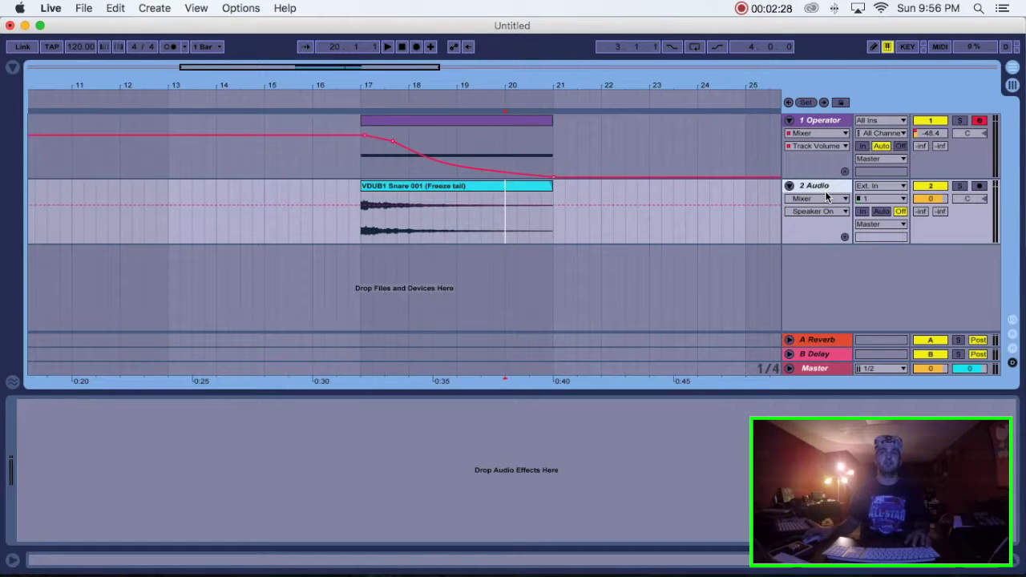
{"action": "left_click", "coordinate": [13, 71]}
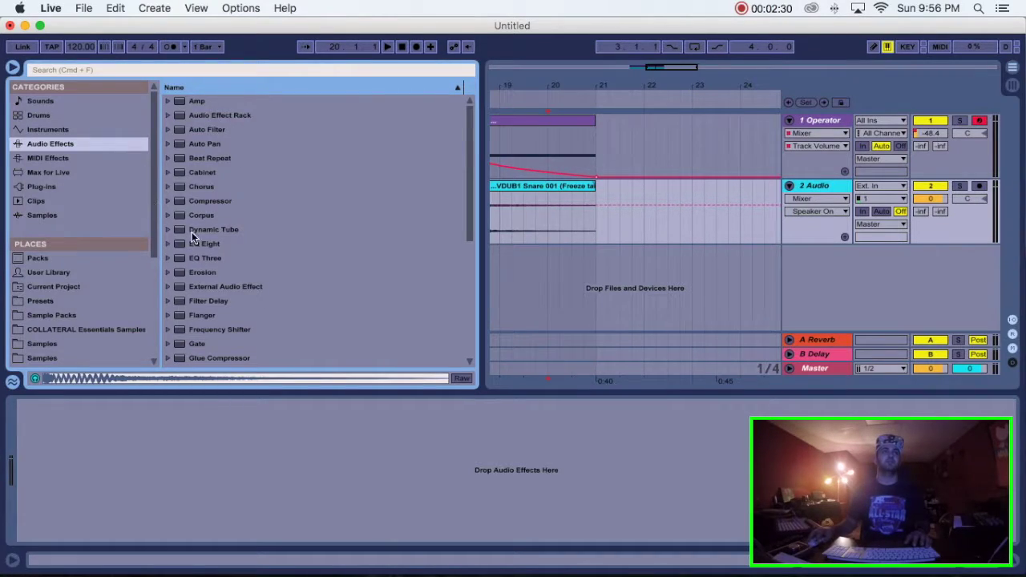
{"action": "left_click_drag", "start_coordinate": [204, 244], "coordinate": [189, 520]}
{"action": "left_click", "coordinate": [71, 522]}
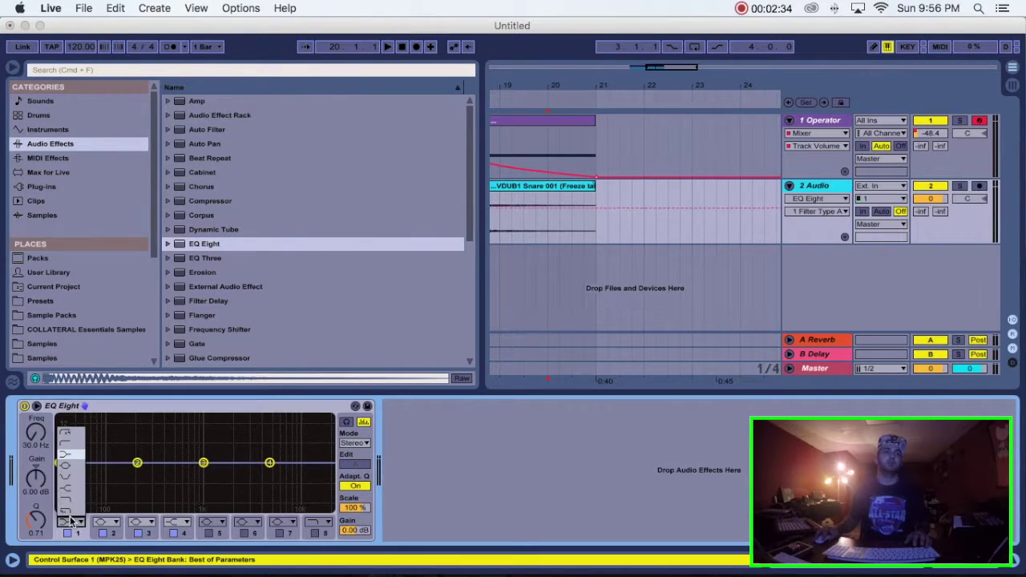
{"action": "left_click", "coordinate": [70, 444]}
{"action": "left_click_drag", "start_coordinate": [36, 435], "coordinate": [36, 390]}
Play the filtered snare tail from bar 20, then both layers together from bar 17.
{"action": "key", "text": "space"}
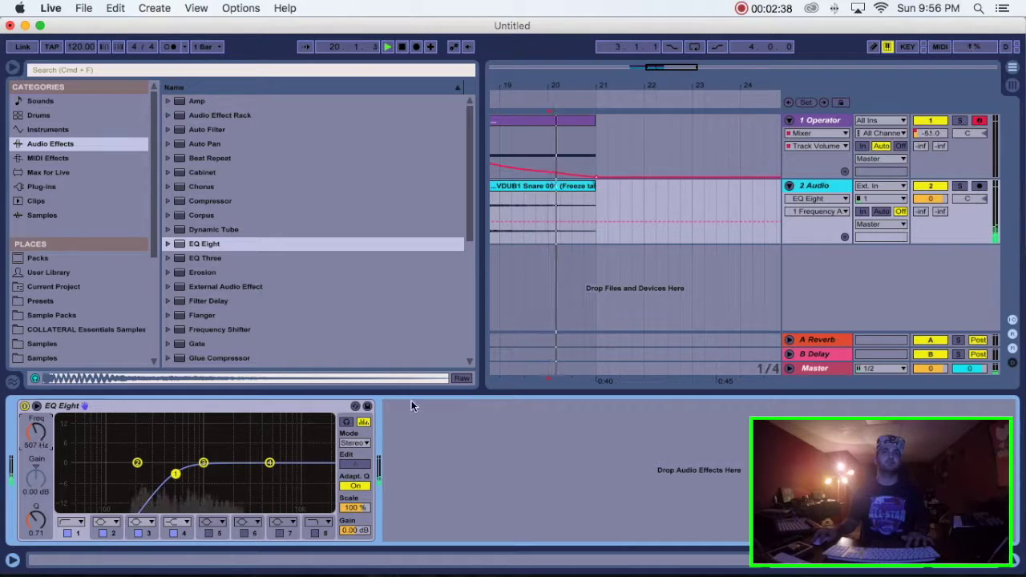
{"action": "key", "text": "space"}
{"action": "left_click", "coordinate": [552, 242]}
{"action": "scroll", "coordinate": [552, 245], "scroll_direction": "left", "scroll_amount": 5}
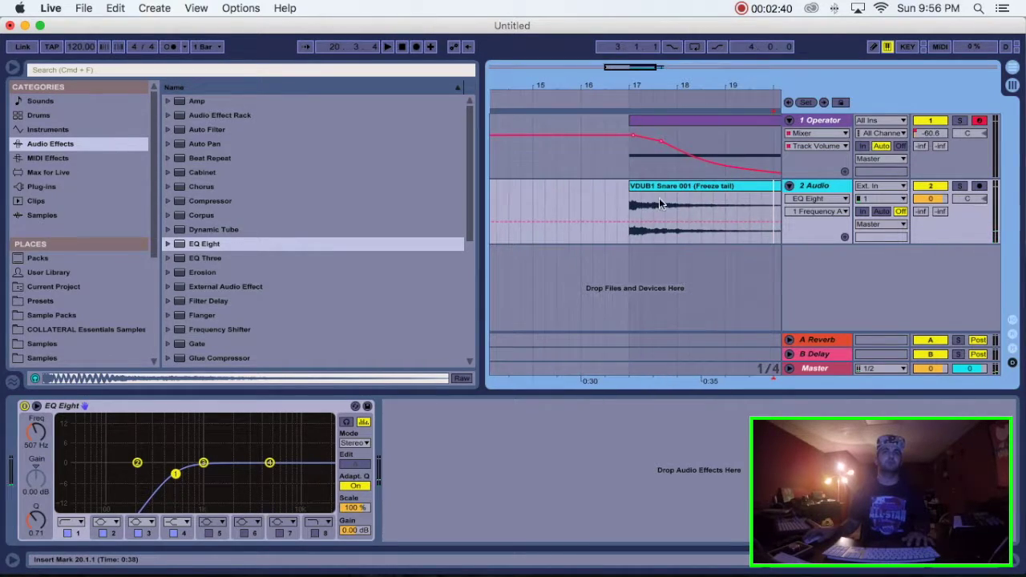
{"action": "key", "text": "space"}
{"action": "key", "text": "space"}
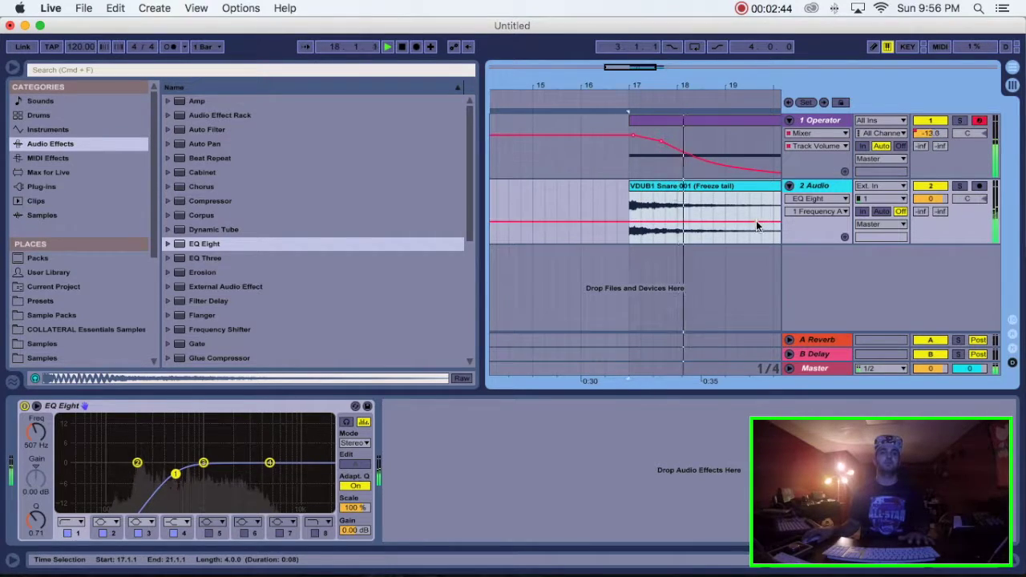
{"action": "key", "text": "space"}
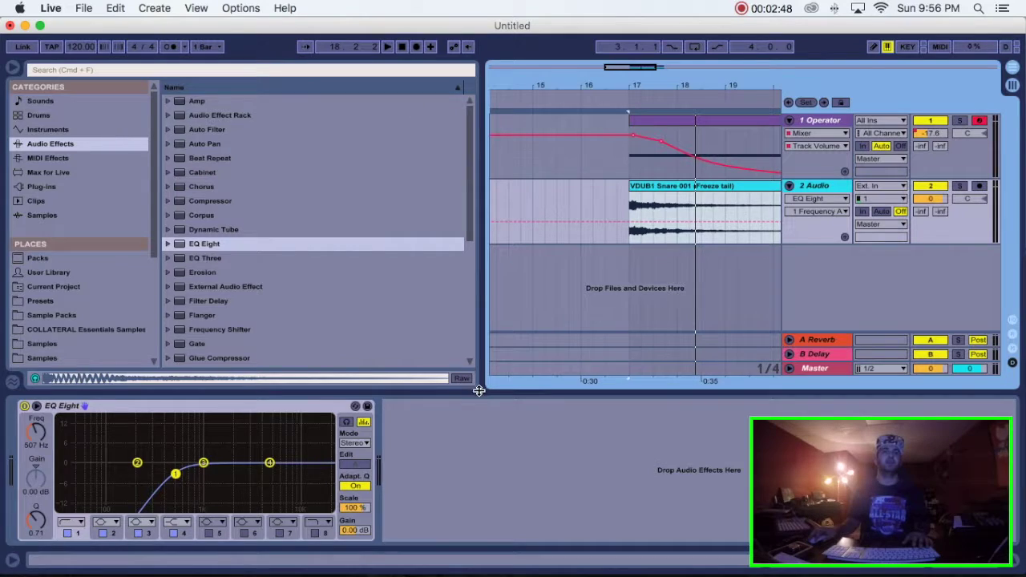
Insert a new audio track below the snare and search the Sample Packs folder for "kick".
{"action": "left_click", "coordinate": [824, 185]}
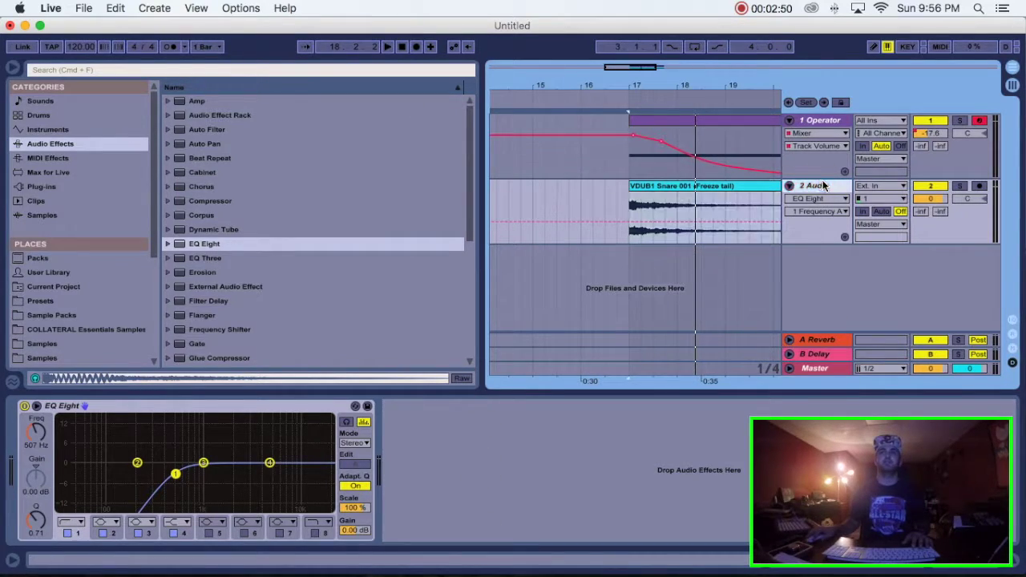
{"action": "key", "text": "super+t"}
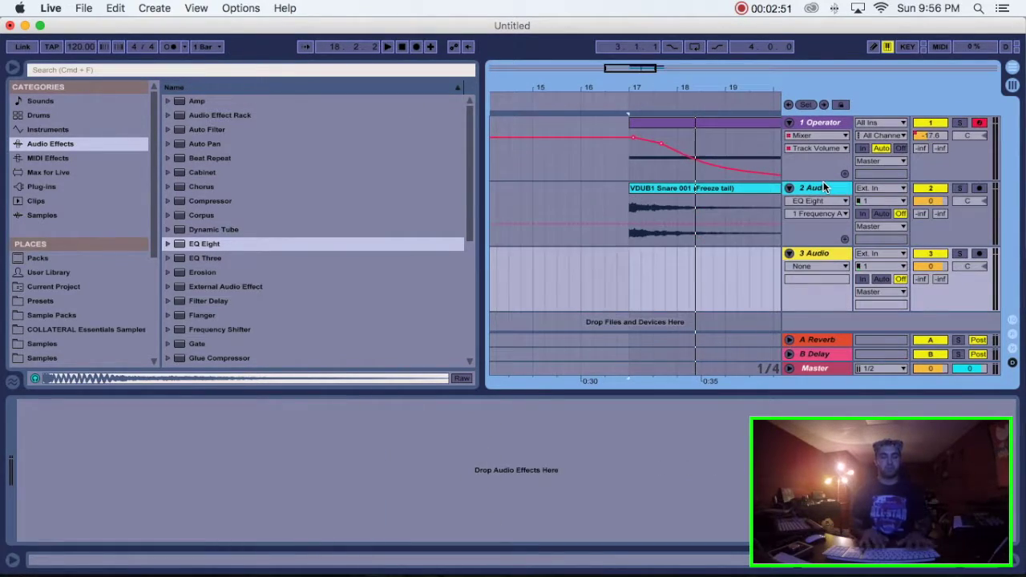
{"action": "left_click", "coordinate": [91, 69]}
{"action": "type", "text": "kick"}
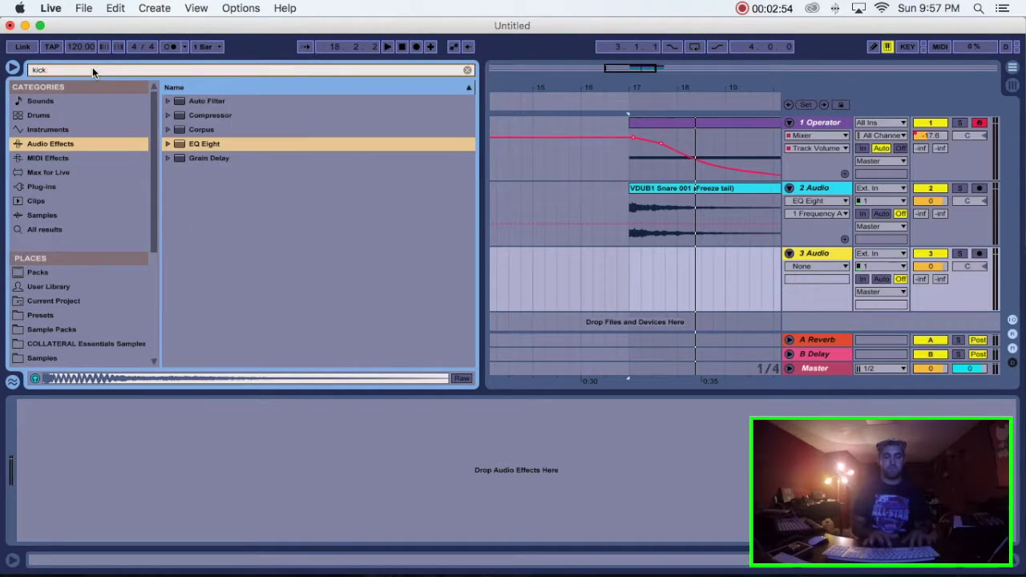
{"action": "scroll", "coordinate": [54, 291], "scroll_direction": "down", "scroll_amount": 5}
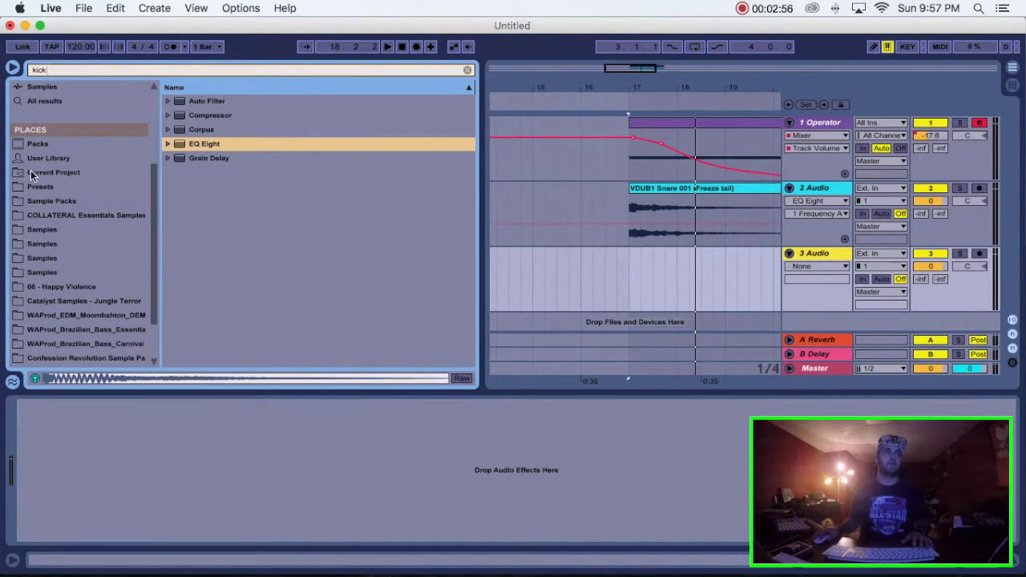
{"action": "left_click", "coordinate": [48, 201]}
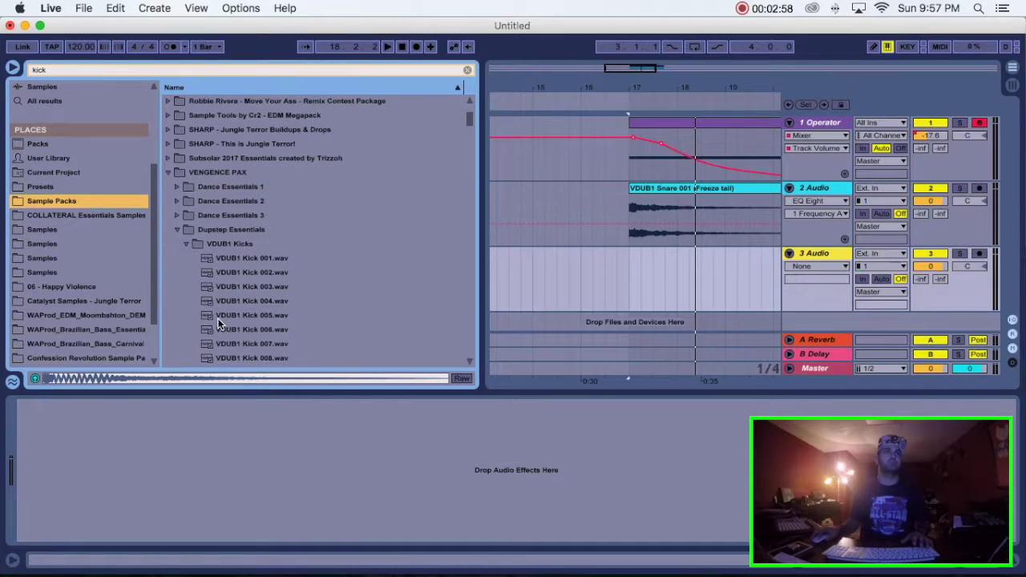
Audition the first few VDUB1 kicks and place VDUB1 Kick 004.wav on the new audio track at 17.1.1.
{"action": "left_click", "coordinate": [245, 260]}
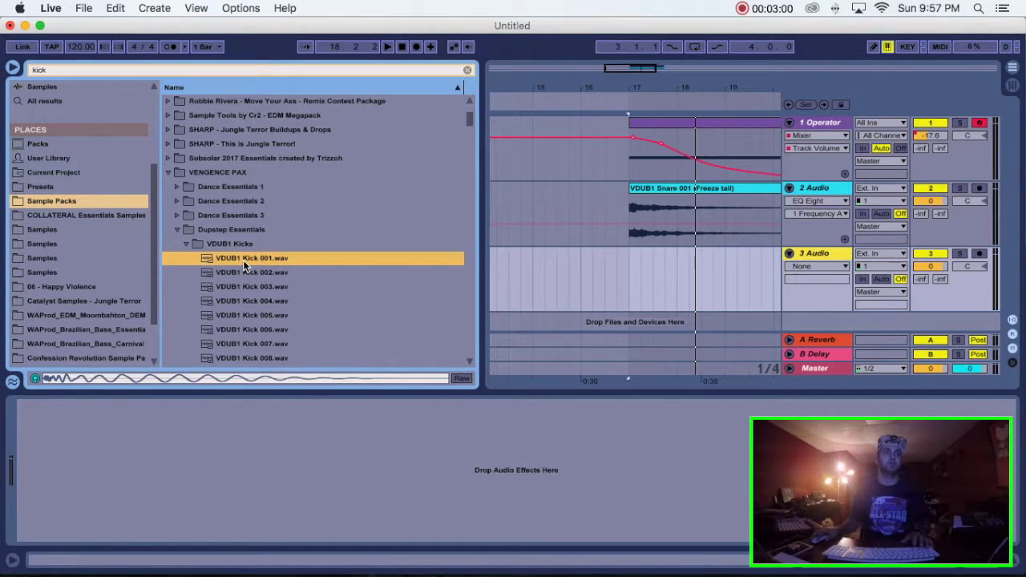
{"action": "key", "text": "Down"}
{"action": "key", "text": "Down"}
{"action": "key", "text": "Down"}
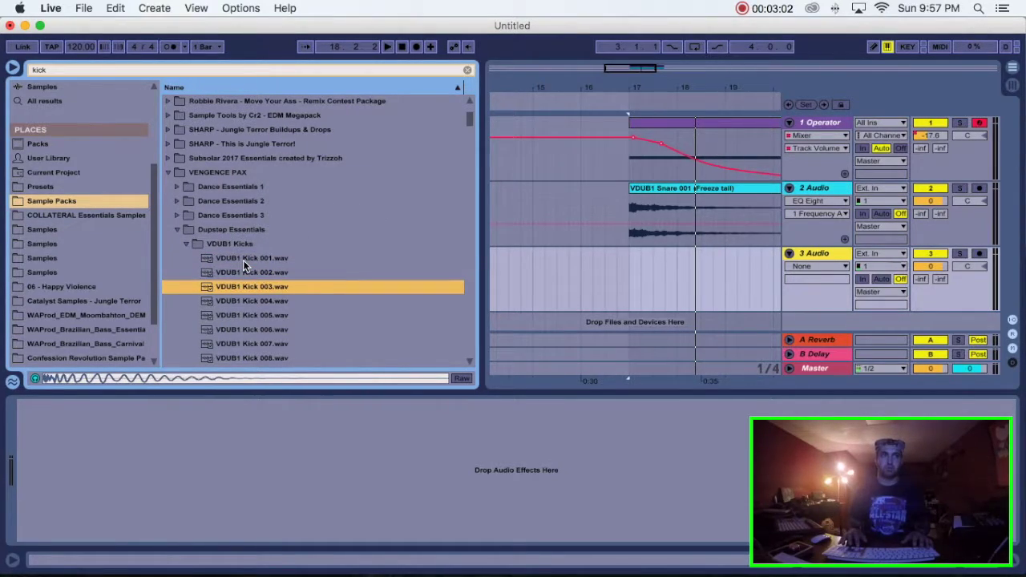
{"action": "key", "text": "Down"}
{"action": "key", "text": "Down"}
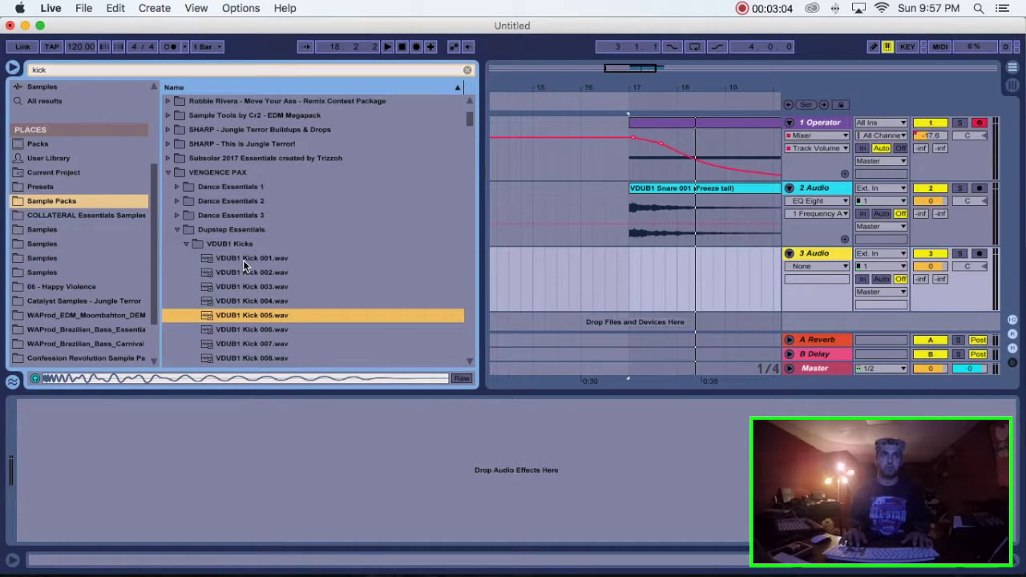
{"action": "key", "text": "Up"}
{"action": "key", "text": "Up"}
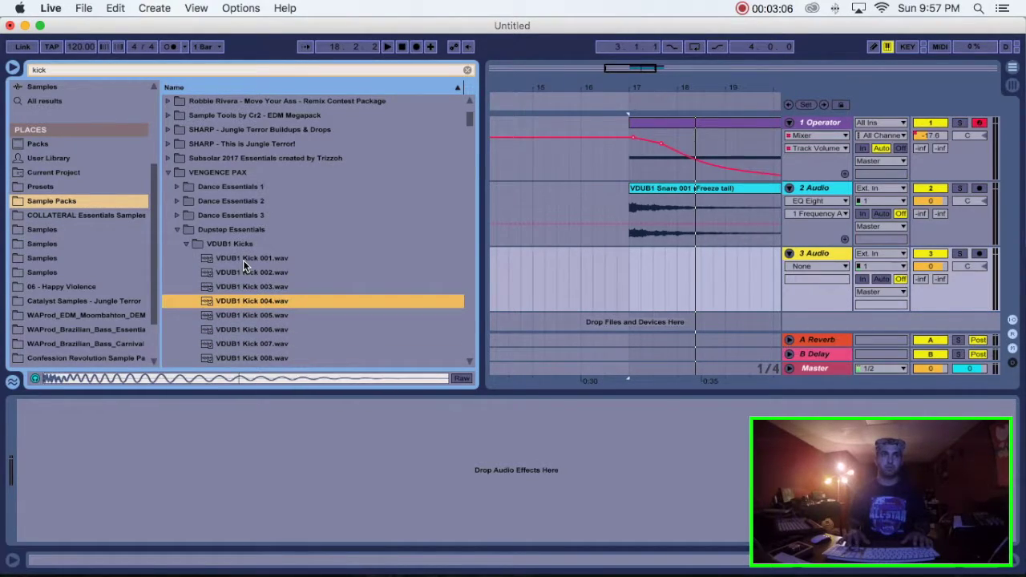
{"action": "mouse_move", "coordinate": [244, 303]}
{"action": "left_mouse_down"}
{"action": "mouse_move", "coordinate": [652, 275]}
{"action": "mouse_move", "coordinate": [629, 277]}
{"action": "left_mouse_up"}
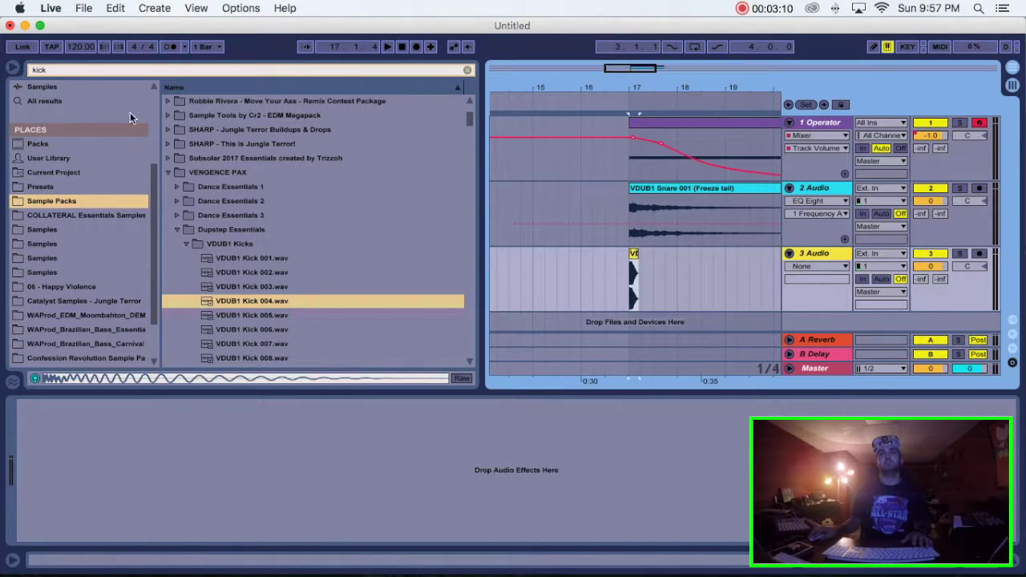
Clear the sample search, add a Reverb effect to the kick's audio track and set its decay time to 16.1 s.
{"action": "left_click", "coordinate": [12, 67]}
{"action": "left_click", "coordinate": [10, 68]}
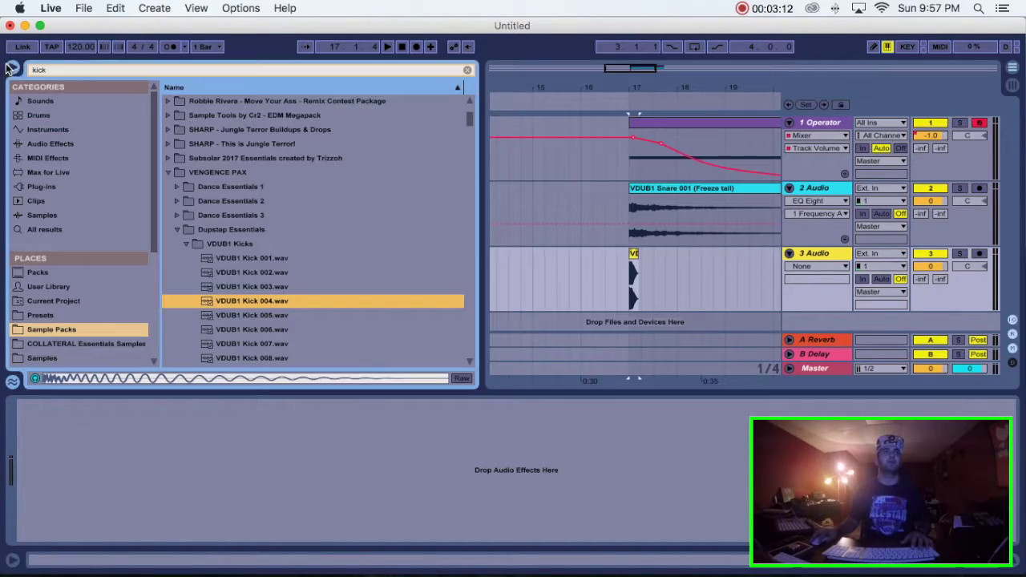
{"action": "left_click", "coordinate": [50, 144]}
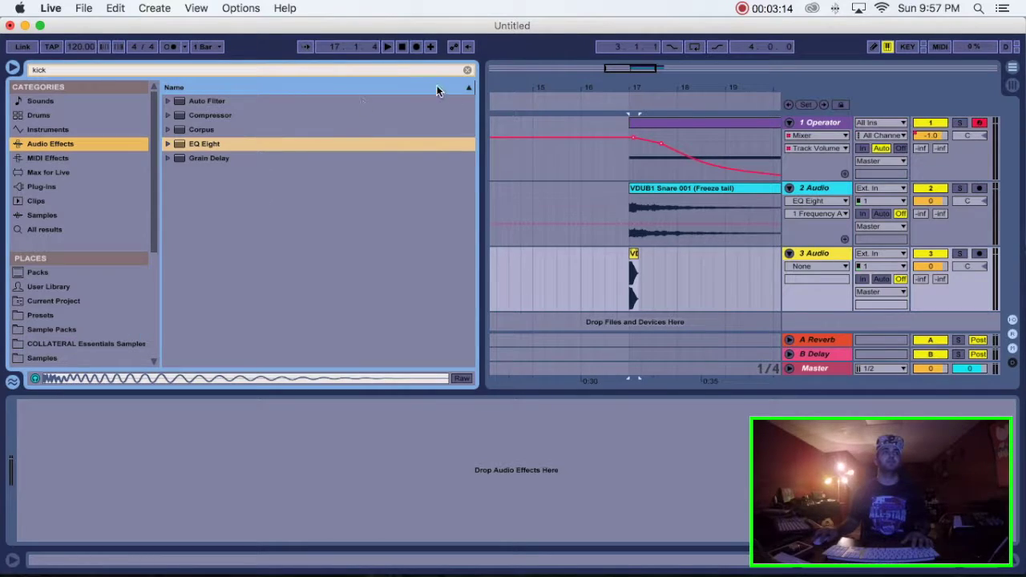
{"action": "left_click", "coordinate": [469, 70]}
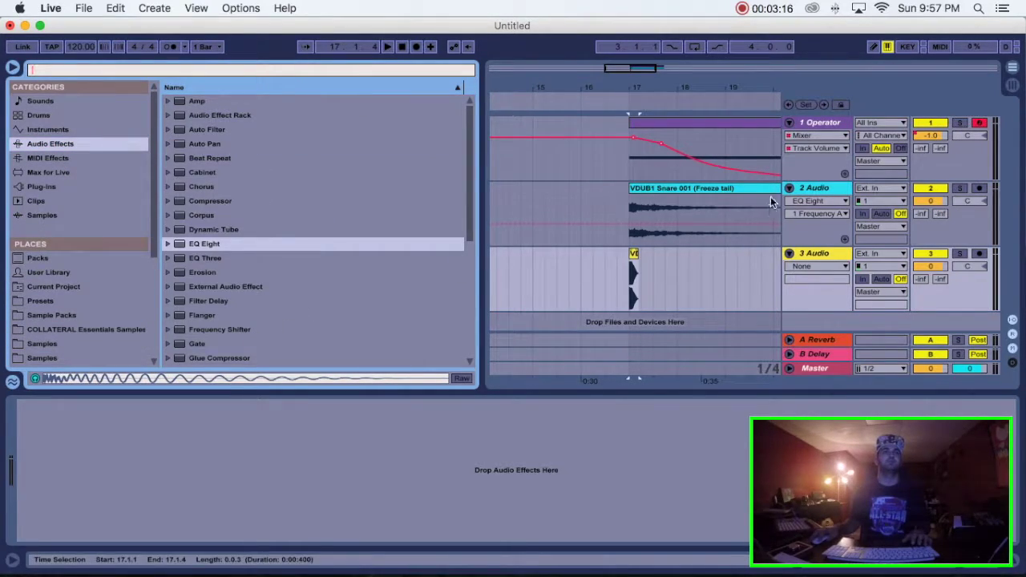
{"action": "scroll", "coordinate": [312, 307], "scroll_direction": "down", "scroll_amount": 5}
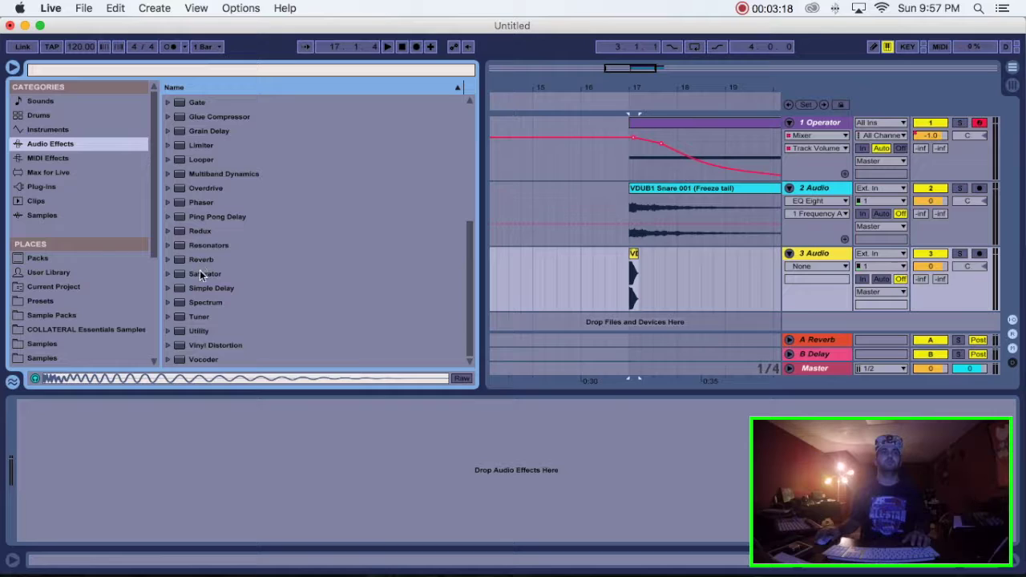
{"action": "left_click_drag", "start_coordinate": [204, 264], "coordinate": [818, 248]}
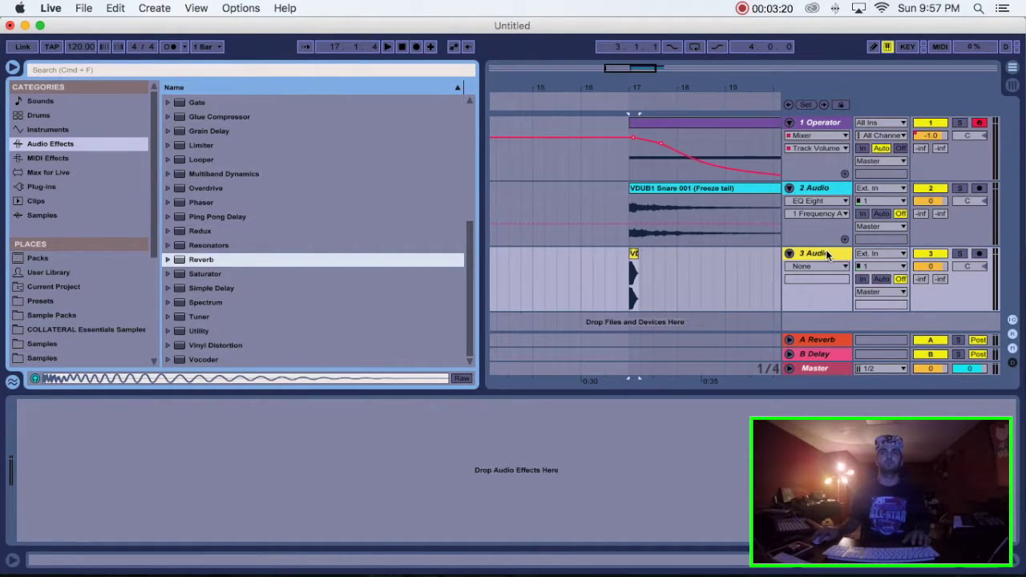
{"action": "left_click_drag", "start_coordinate": [828, 255], "coordinate": [828, 255]}
{"action": "left_click_drag", "start_coordinate": [213, 522], "coordinate": [213, 476]}
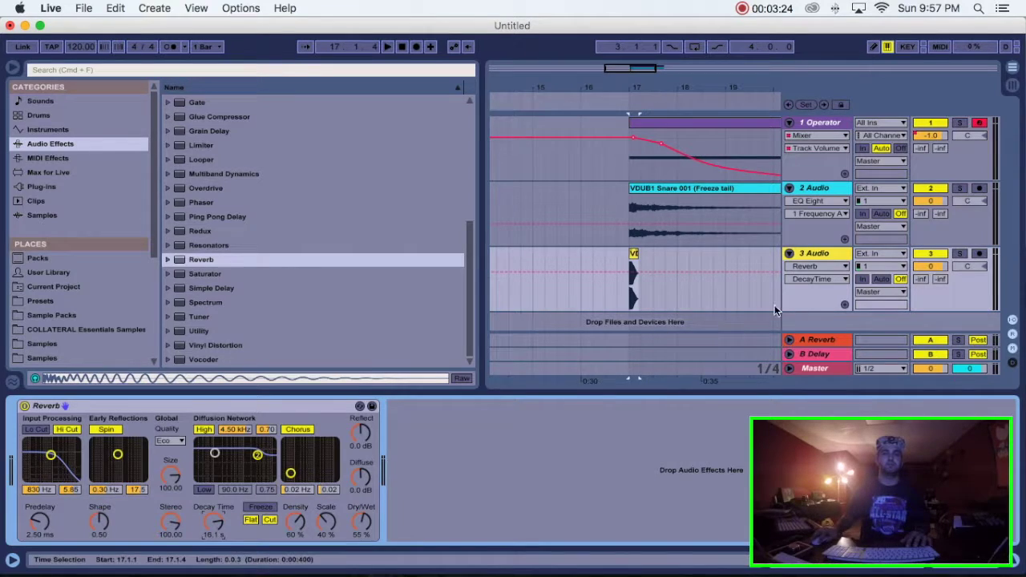
Freeze and flatten the kick's audio track to render its reverb into audio.
{"action": "right_click", "coordinate": [819, 252]}
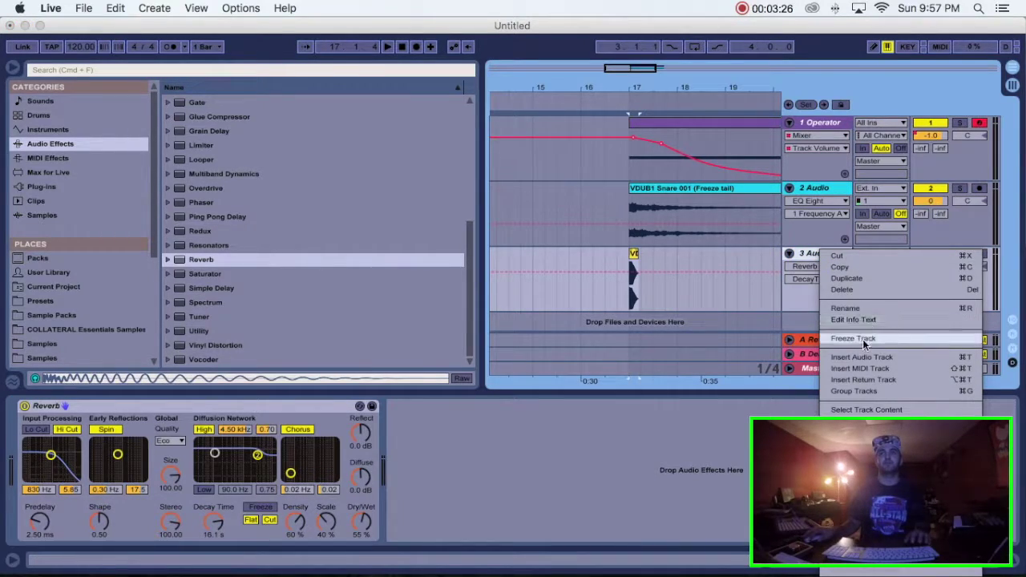
{"action": "left_click", "coordinate": [869, 337]}
{"action": "right_click", "coordinate": [830, 256]}
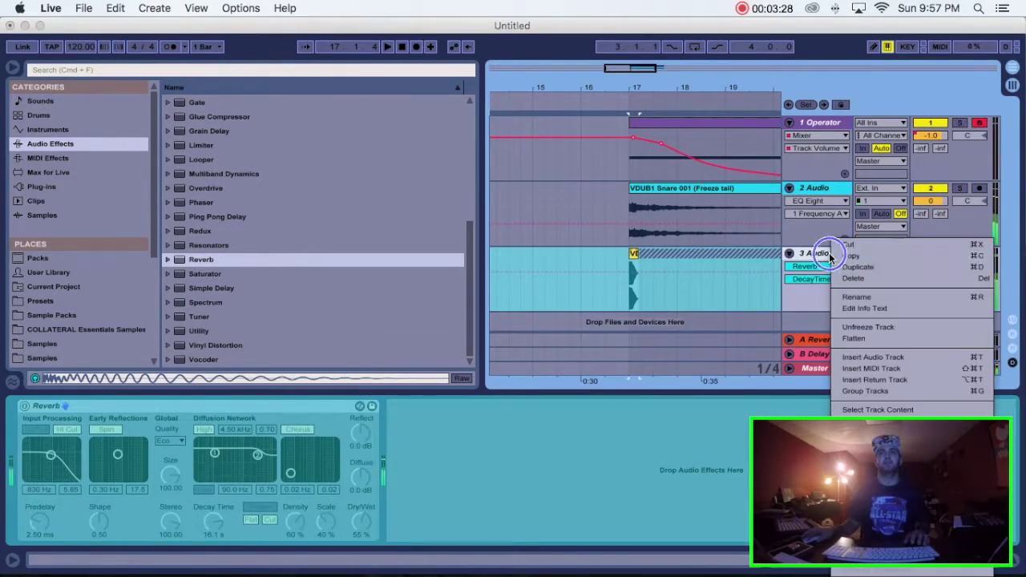
{"action": "left_click", "coordinate": [855, 339]}
Extend the start of the kick's freeze tail clip back to 17.1.1, covering the short kick clip before it.
{"action": "left_click", "coordinate": [12, 70]}
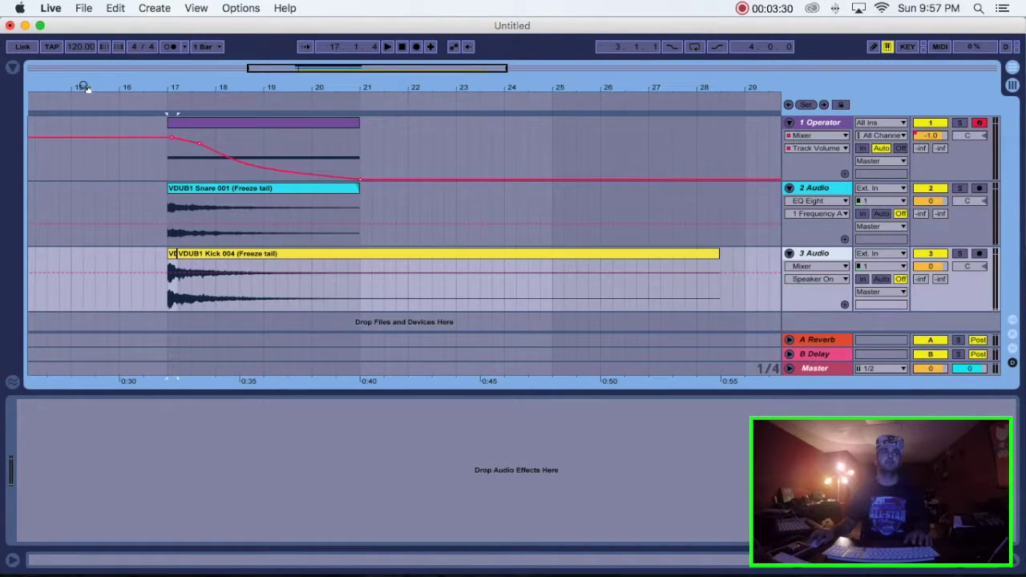
{"action": "left_click_drag", "start_coordinate": [86, 89], "coordinate": [98, 96]}
{"action": "scroll", "coordinate": [399, 244], "scroll_direction": "right", "scroll_amount": 5}
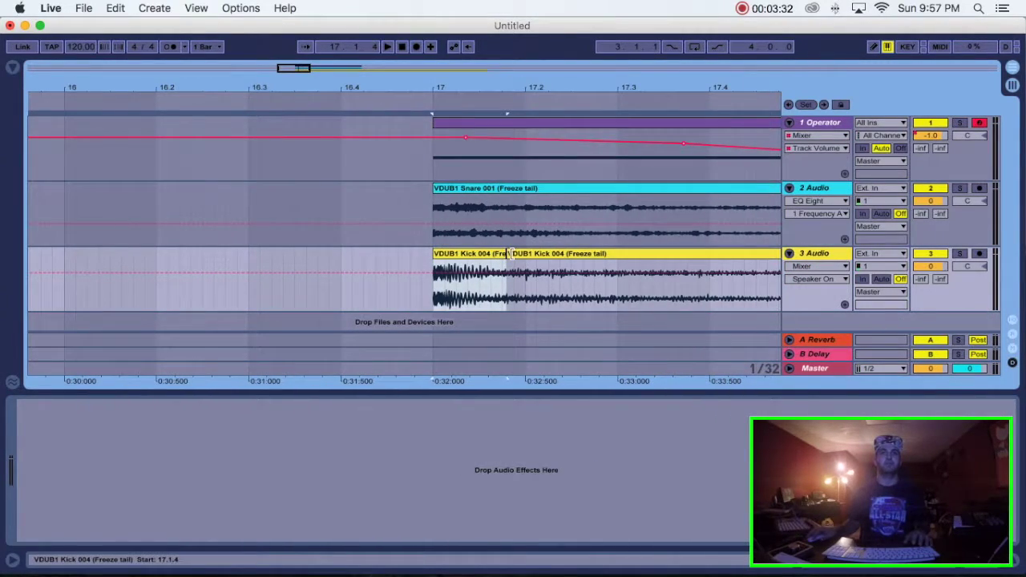
{"action": "left_click_drag", "start_coordinate": [507, 253], "coordinate": [476, 253]}
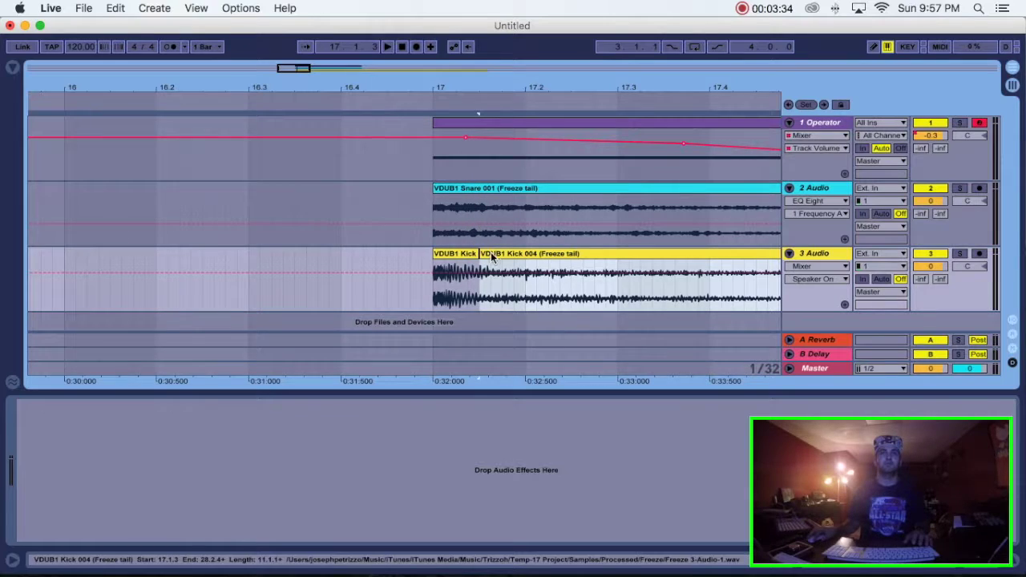
{"action": "left_click_drag", "start_coordinate": [485, 251], "coordinate": [306, 253]}
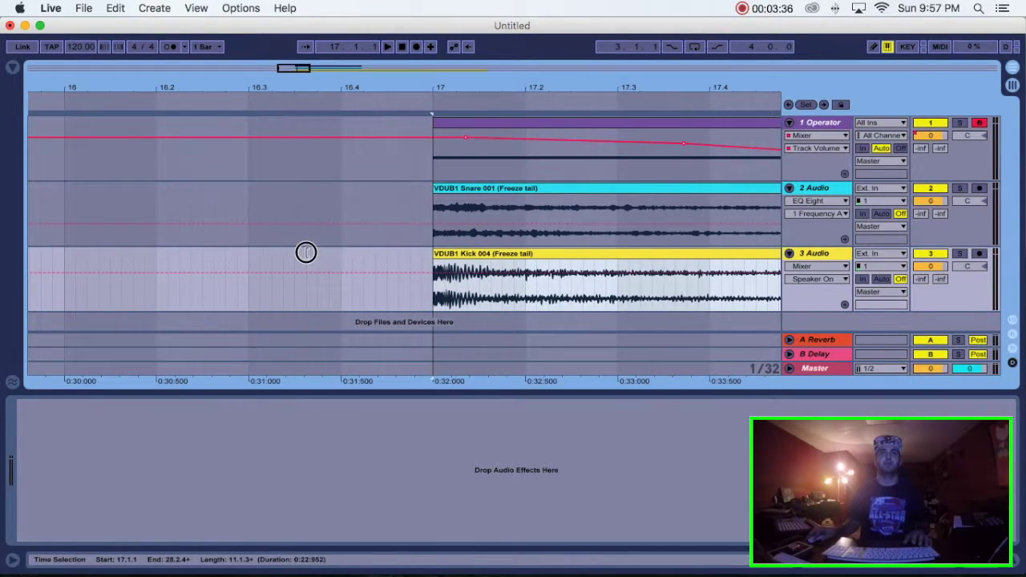
Shorten the end of the kick's freeze tail clip to about bar 21, in line with the snare clip's end.
{"action": "left_click_drag", "start_coordinate": [441, 87], "coordinate": [441, 20]}
{"action": "left_click_drag", "start_coordinate": [624, 259], "coordinate": [461, 266]}
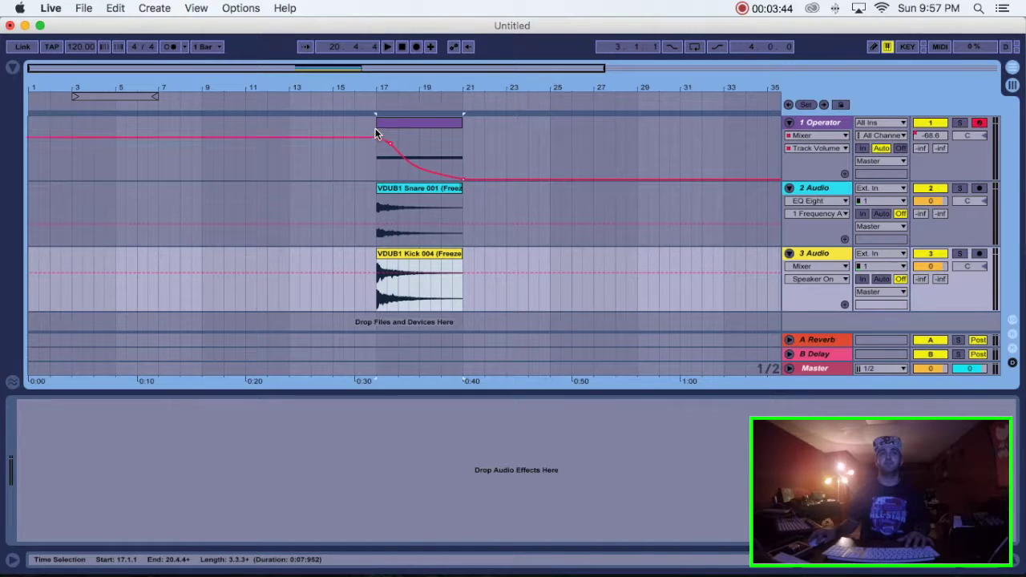
{"action": "left_click_drag", "start_coordinate": [377, 88], "coordinate": [377, 168]}
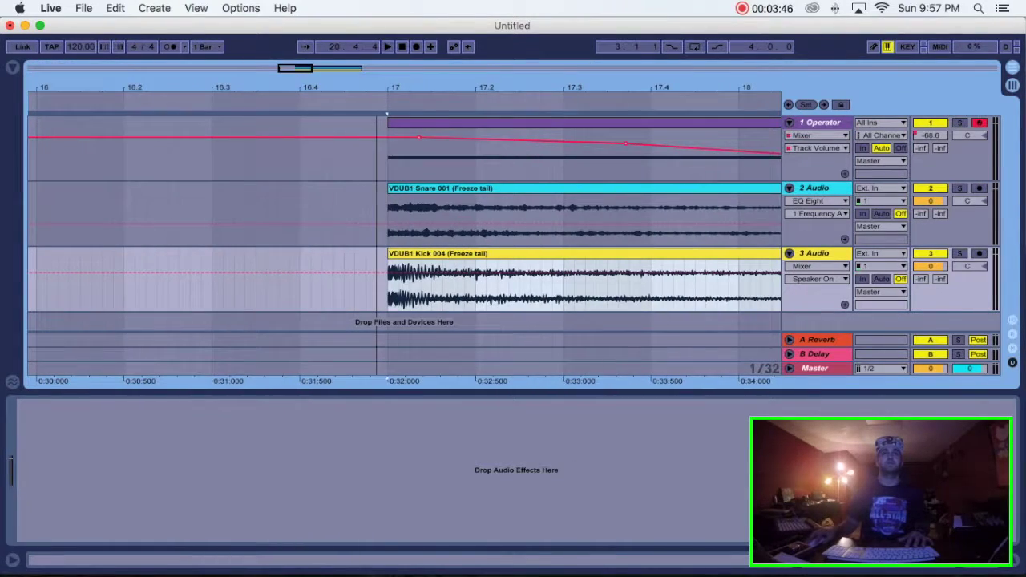
Play the layers from just before bar 17 and lower the kick track's volume to -10.8 dB.
{"action": "left_click", "coordinate": [378, 90]}
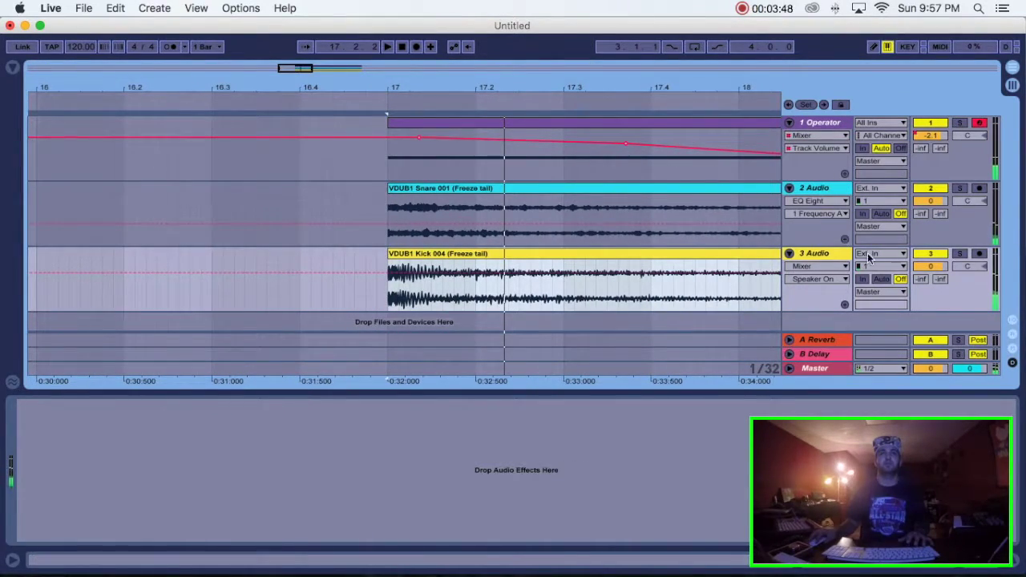
{"action": "left_click_drag", "start_coordinate": [929, 266], "coordinate": [930, 282]}
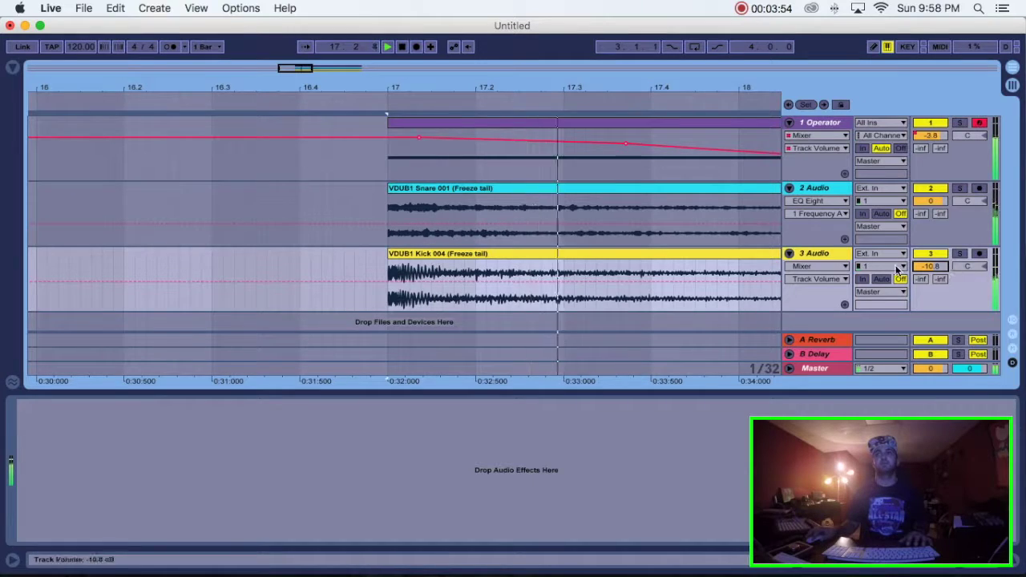
{"action": "left_click_drag", "start_coordinate": [634, 83], "coordinate": [633, 44]}
{"action": "key", "text": "space"}
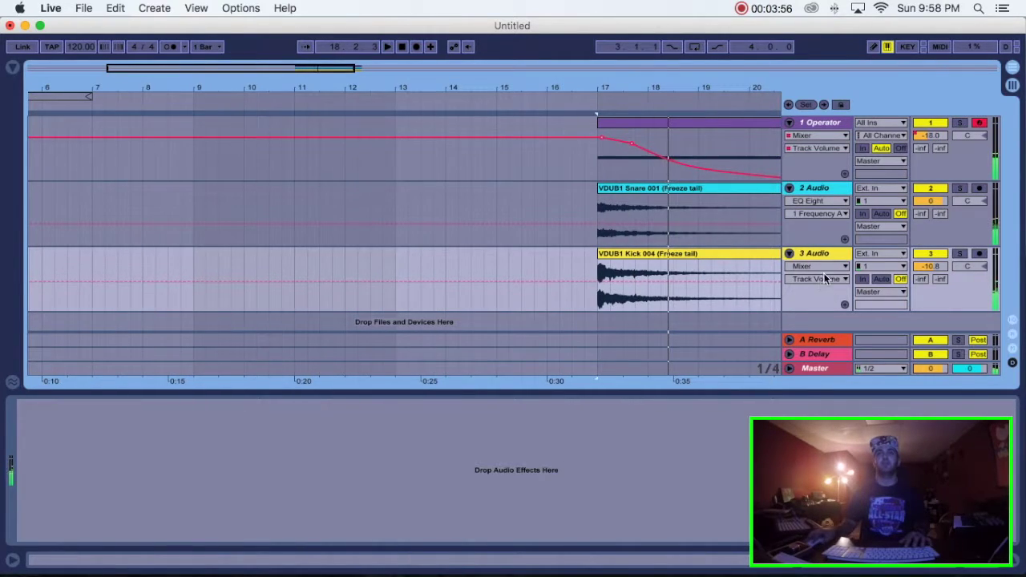
Show the kick track's fades and draw a fade-out across the whole freeze tail clip, curved to drop early.
{"action": "left_click", "coordinate": [823, 273]}
{"action": "left_click", "coordinate": [801, 287]}
{"action": "left_click", "coordinate": [697, 286]}
{"action": "scroll", "coordinate": [690, 286], "scroll_direction": "right", "scroll_amount": 5}
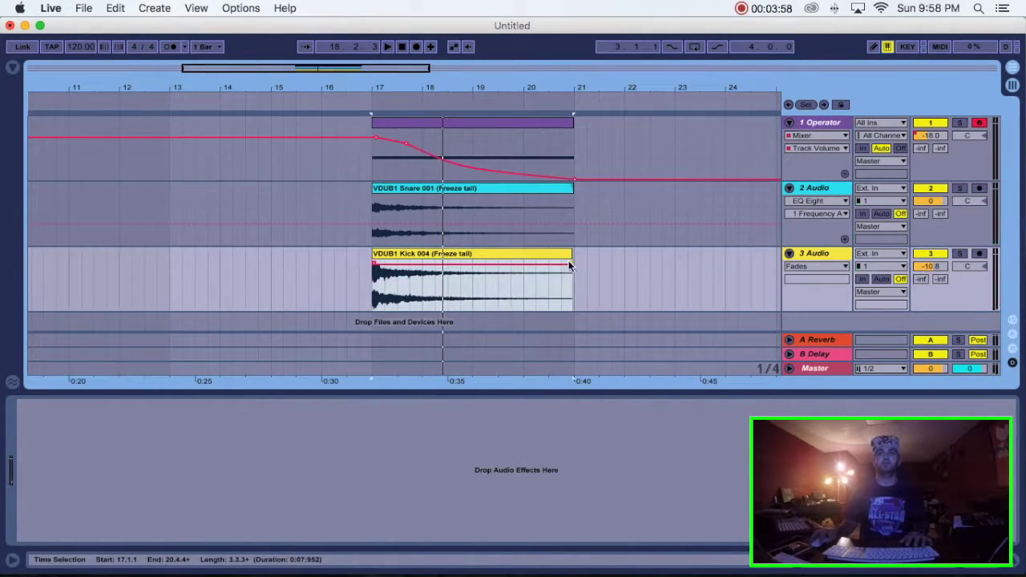
{"action": "left_click_drag", "start_coordinate": [569, 264], "coordinate": [358, 264]}
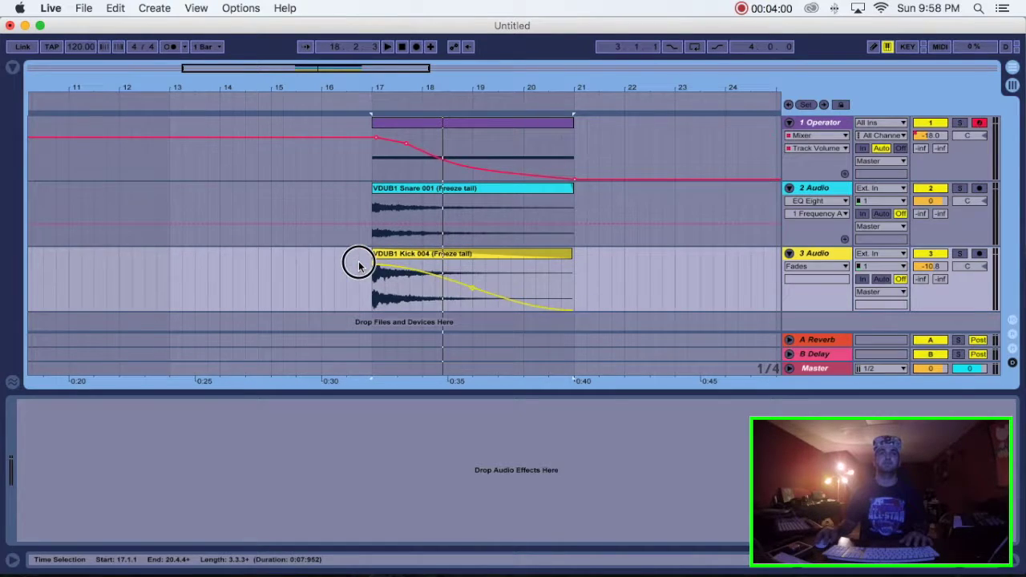
{"action": "left_click_drag", "start_coordinate": [476, 291], "coordinate": [412, 282]}
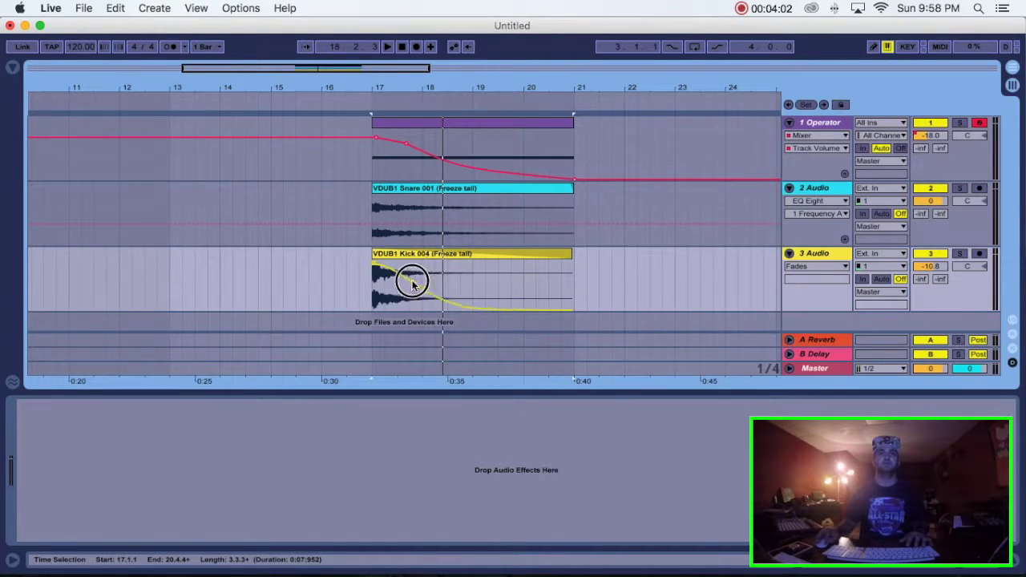
Listen to the combined layers and fold the snare, kick and Operator tracks.
{"action": "key", "text": "space"}
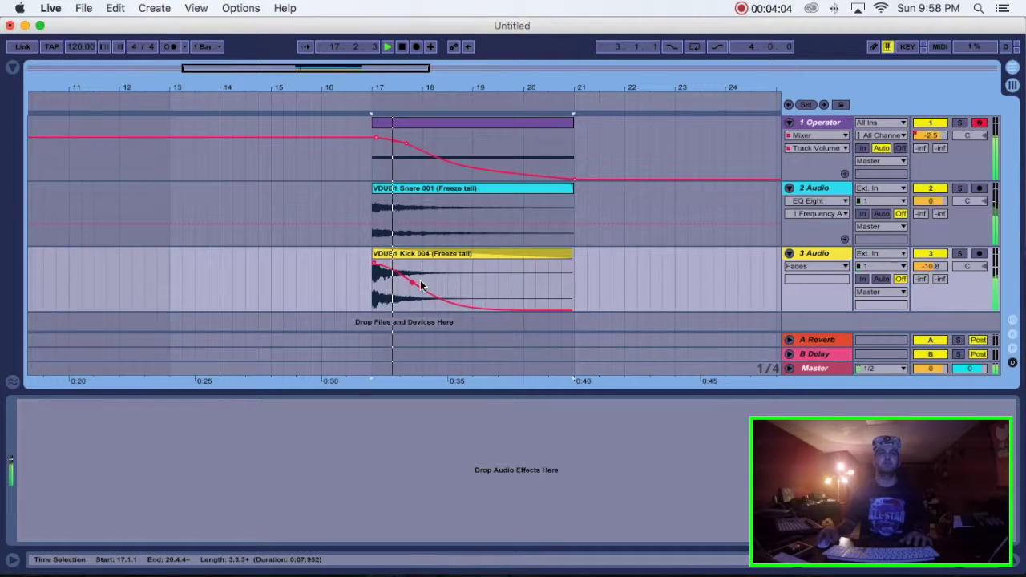
{"action": "left_click", "coordinate": [789, 188]}
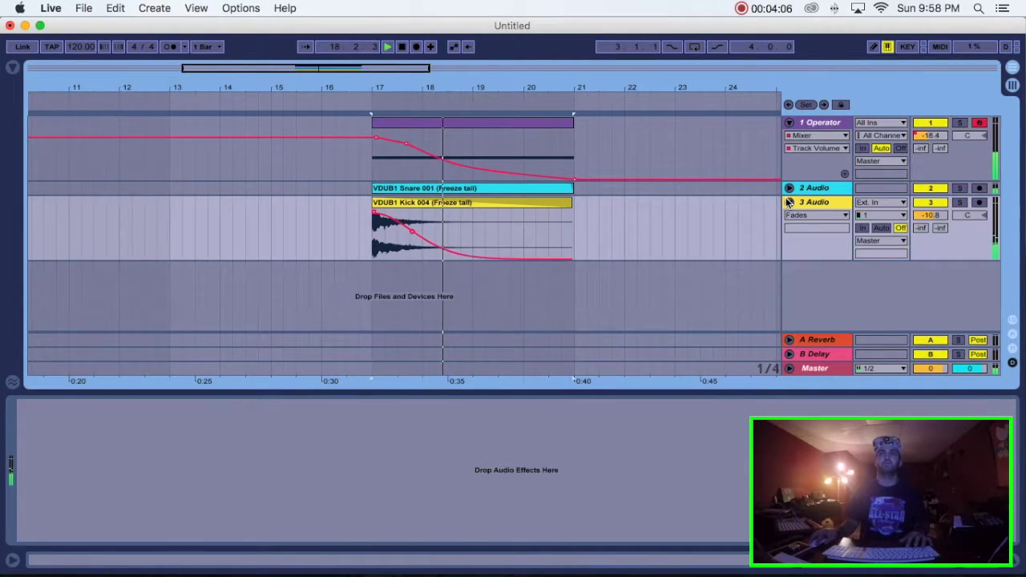
{"action": "left_click", "coordinate": [788, 202]}
{"action": "left_click", "coordinate": [789, 122]}
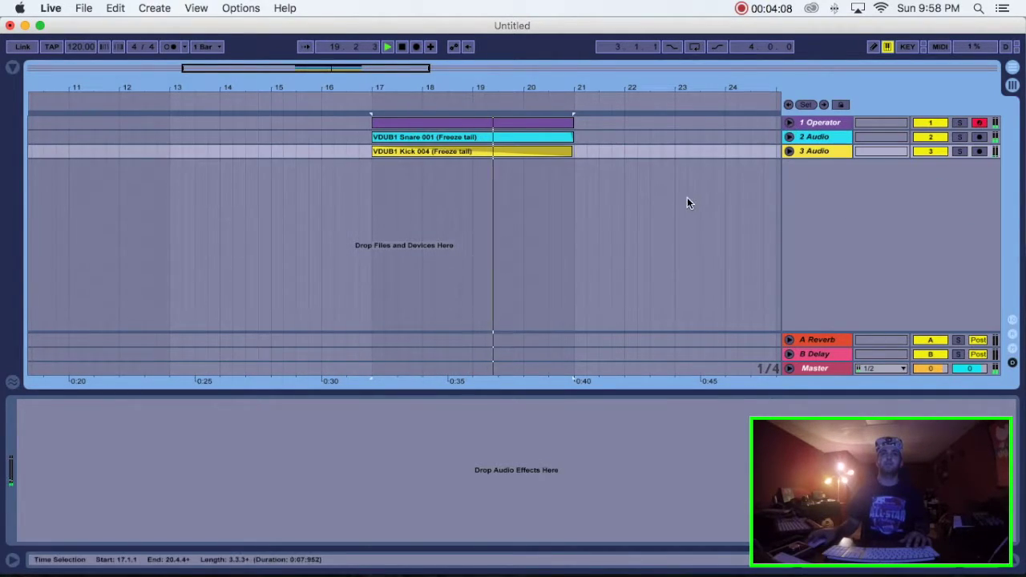
{"action": "key", "text": "space"}
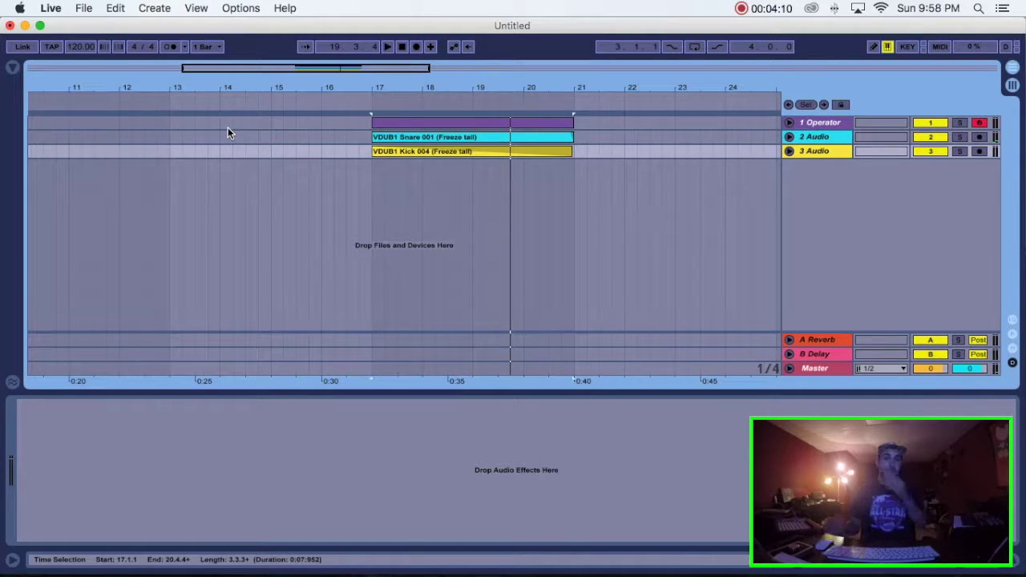
Reopen the browser and search the Sample Packs folder for "perc".
{"action": "left_click", "coordinate": [12, 67]}
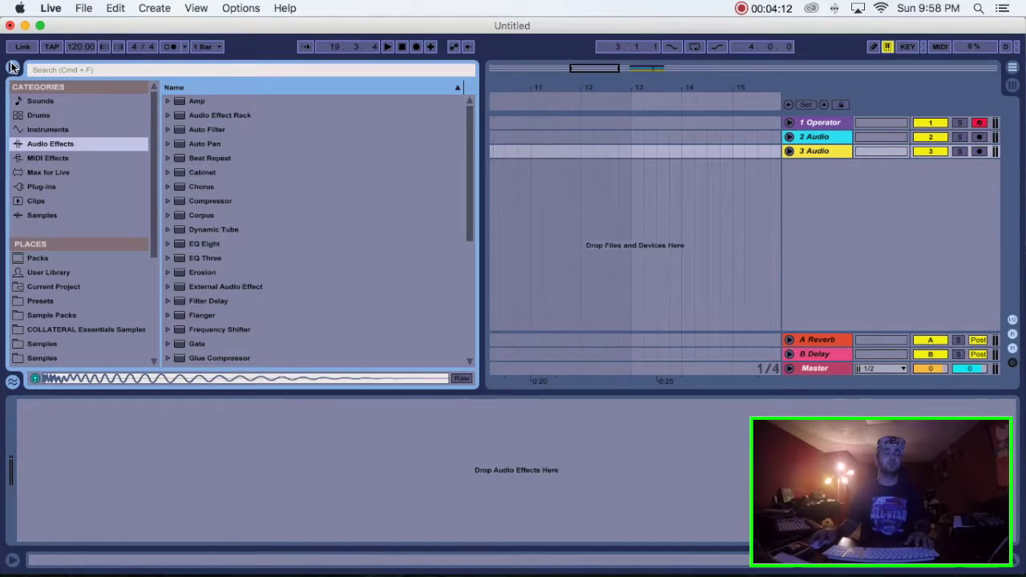
{"action": "left_click", "coordinate": [176, 71]}
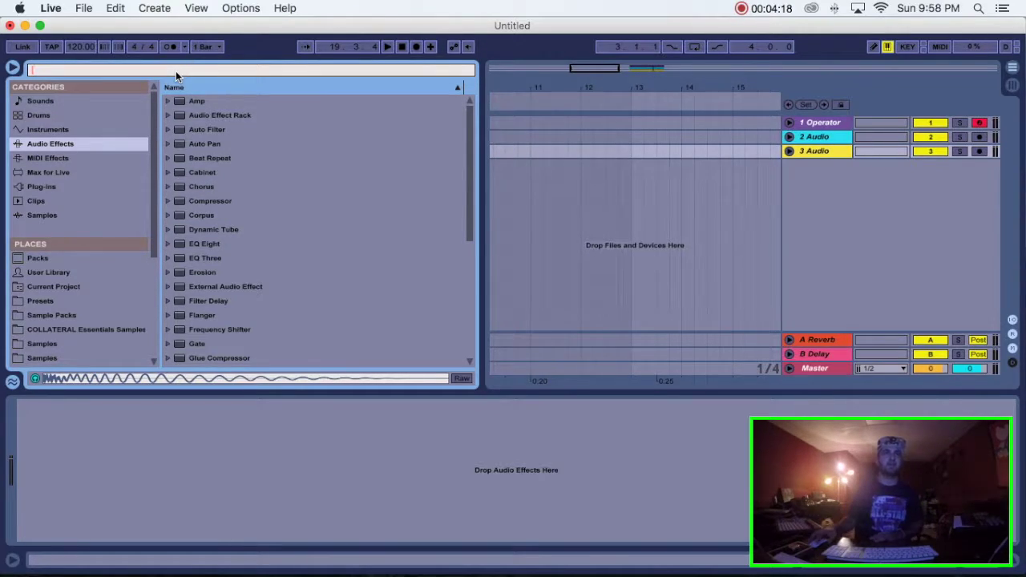
{"action": "type", "text": "perc"}
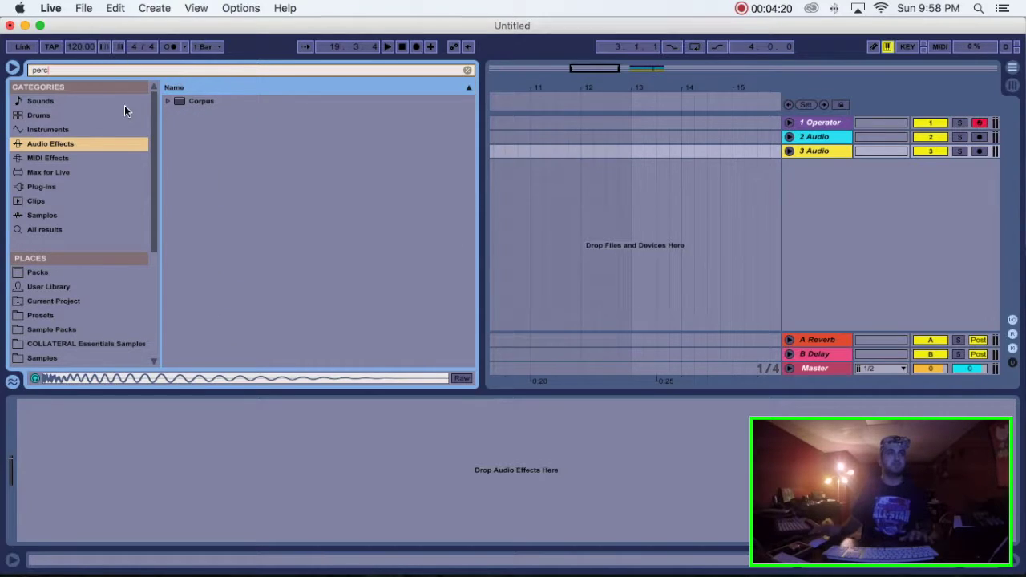
{"action": "left_click", "coordinate": [64, 344]}
{"action": "left_click", "coordinate": [53, 356]}
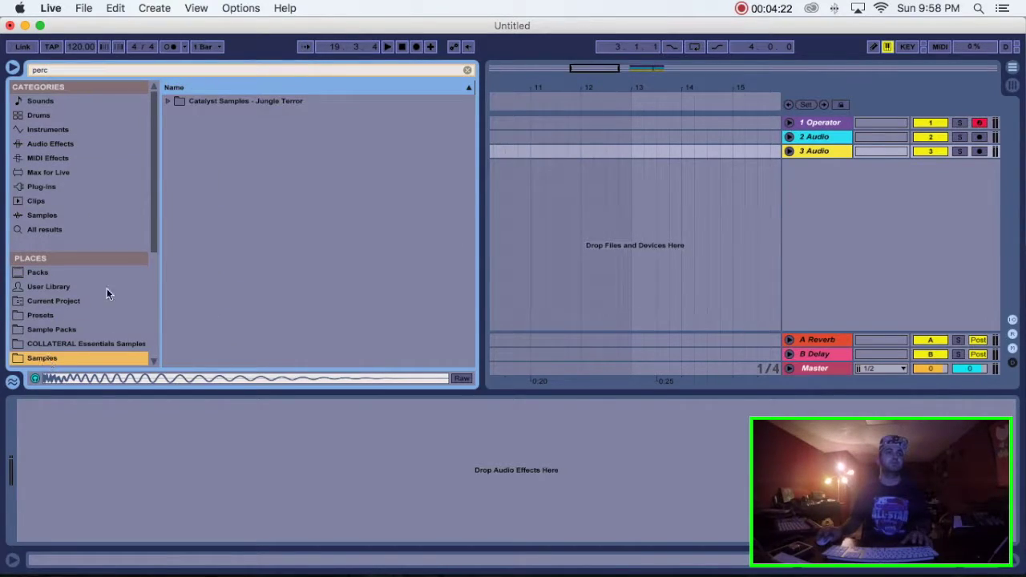
{"action": "scroll", "coordinate": [157, 244], "scroll_direction": "down", "scroll_amount": 3}
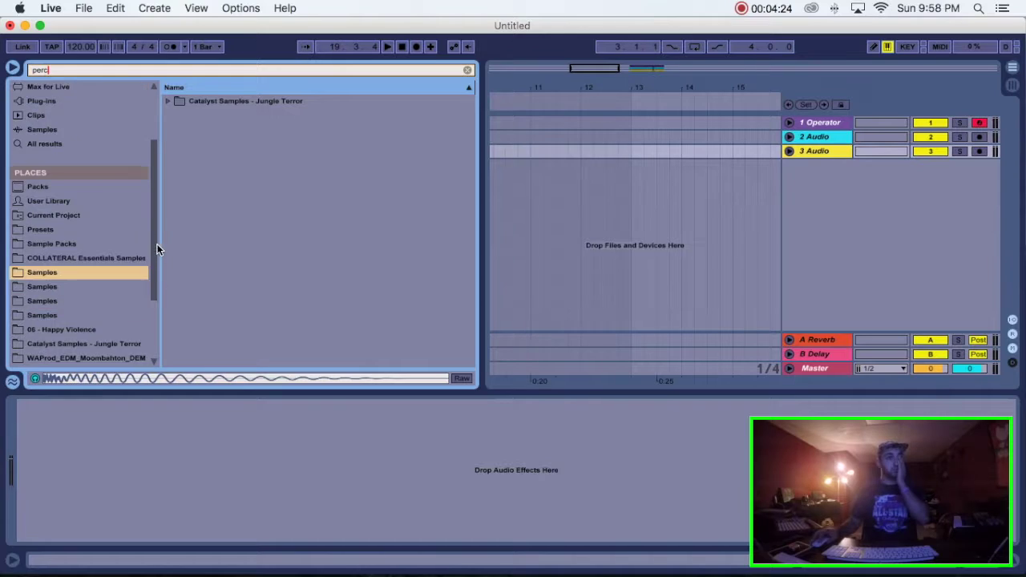
{"action": "left_click", "coordinate": [58, 244]}
Audition the VDUB1 Percussion samples and place VDUB1 Percussion 005.wav on a new audio track at 17.1.1.
{"action": "left_click", "coordinate": [278, 188]}
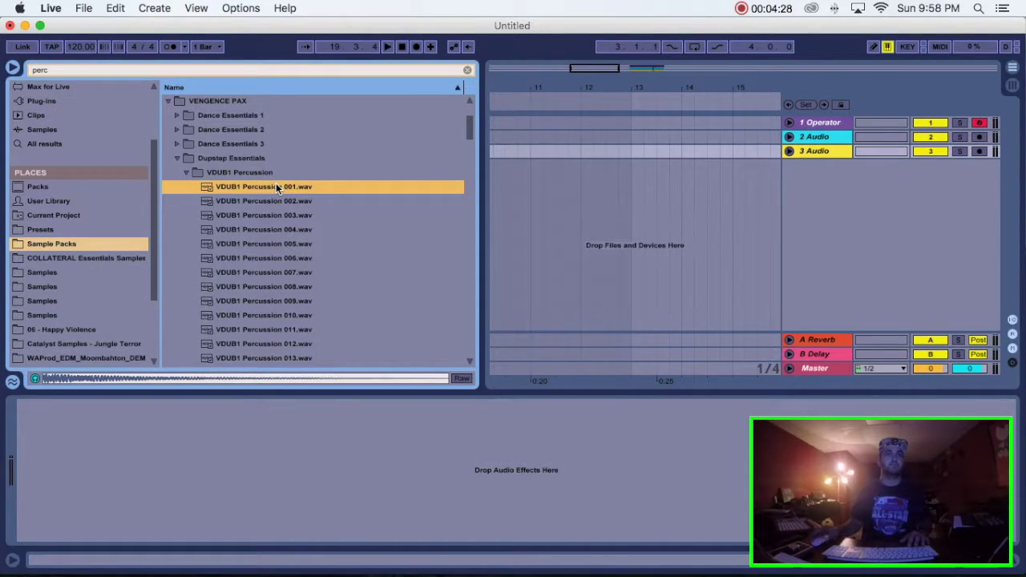
{"action": "key", "text": "Down"}
{"action": "key", "text": "Down"}
{"action": "key", "text": "Down"}
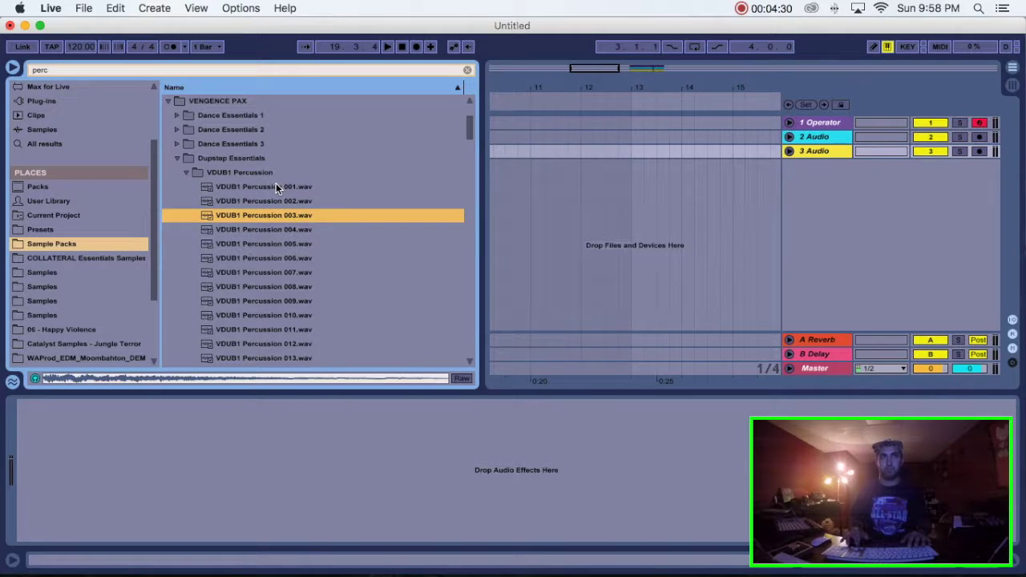
{"action": "key", "text": "Down"}
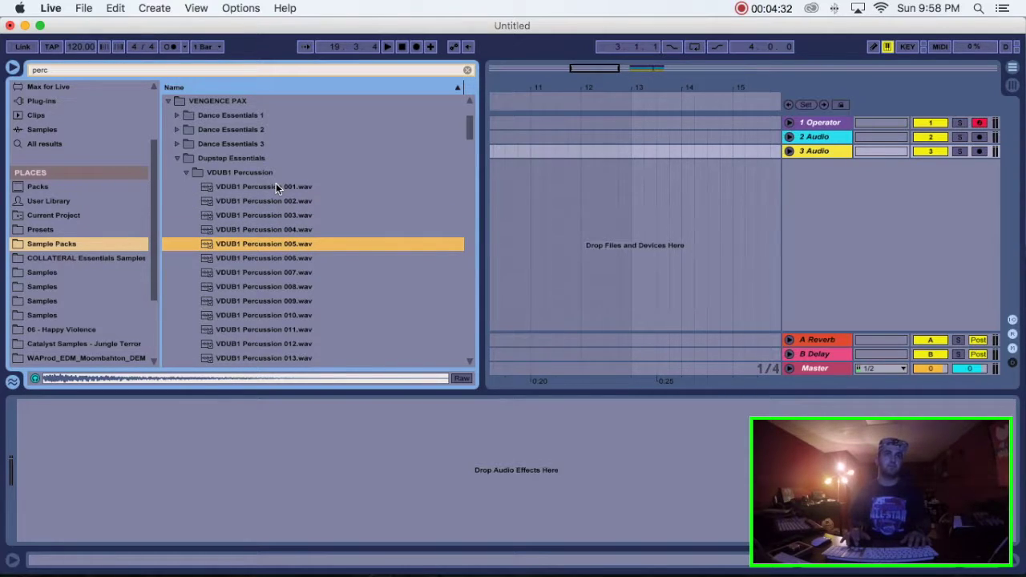
{"action": "left_click", "coordinate": [631, 192]}
{"action": "scroll", "coordinate": [632, 193], "scroll_direction": "right", "scroll_amount": 5}
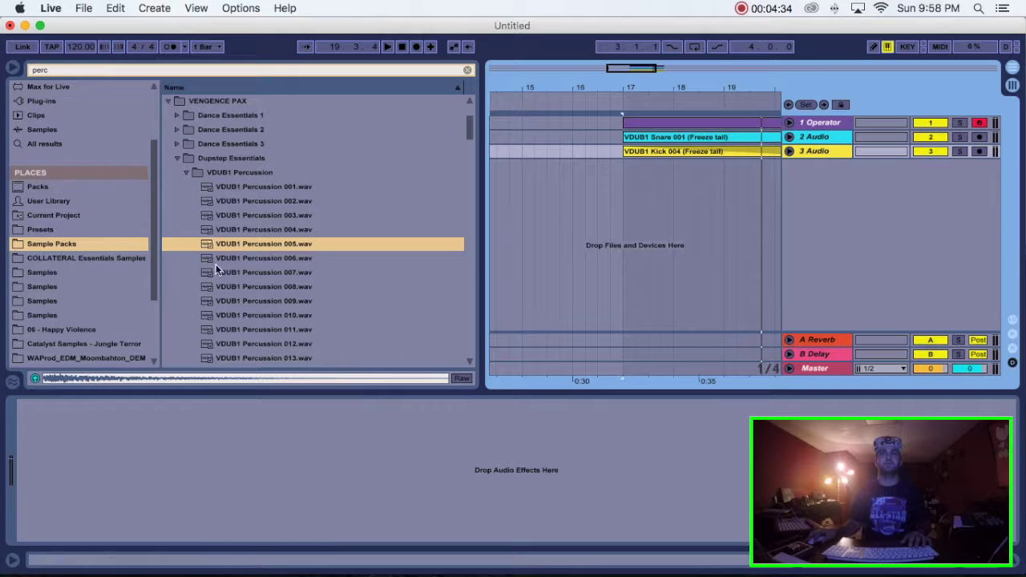
{"action": "left_click_drag", "start_coordinate": [248, 242], "coordinate": [612, 188]}
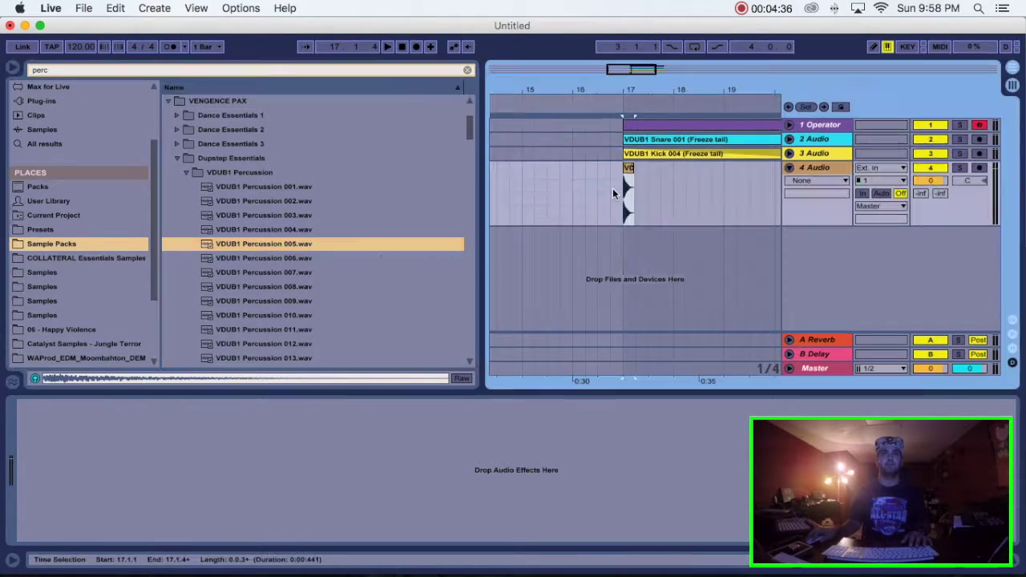
Clear the sample search and add a Ping Pong Delay effect to the percussion track.
{"action": "left_click", "coordinate": [467, 70]}
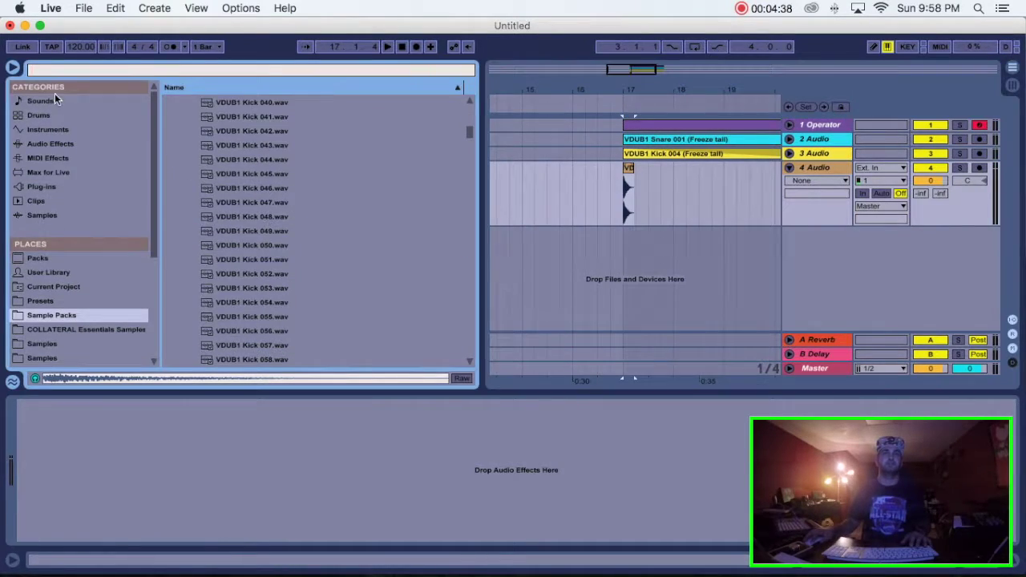
{"action": "left_click", "coordinate": [48, 145]}
{"action": "scroll", "coordinate": [318, 254], "scroll_direction": "down", "scroll_amount": 5}
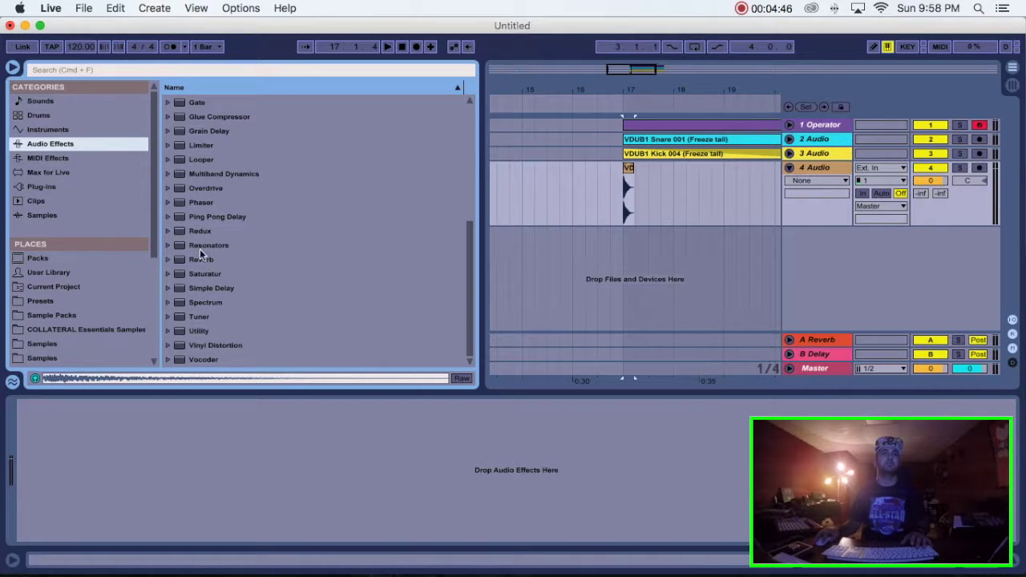
{"action": "left_click_drag", "start_coordinate": [231, 219], "coordinate": [806, 209]}
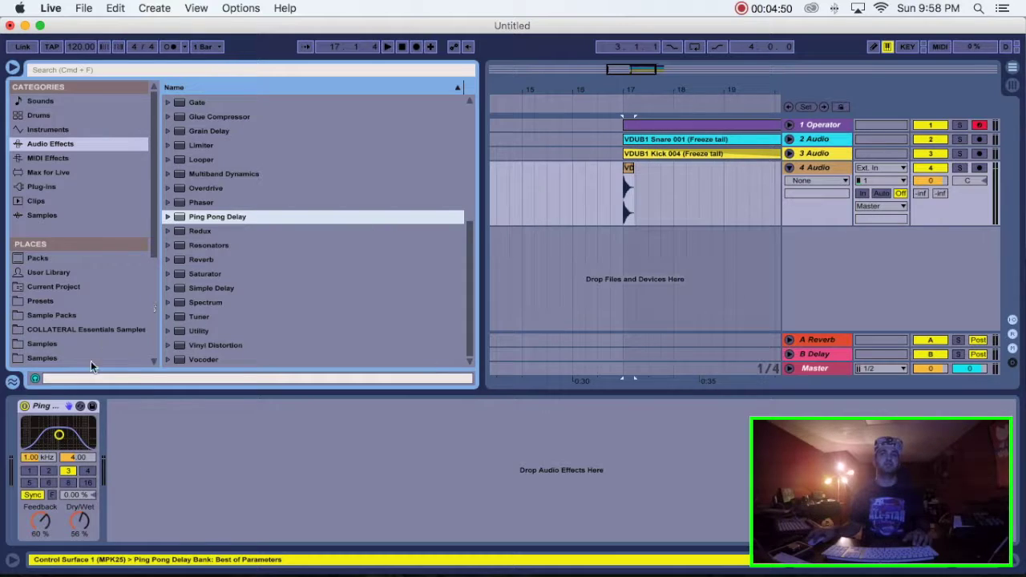
Listen to the layers with the delayed percussion and hide the browser.
{"action": "key", "text": "space"}
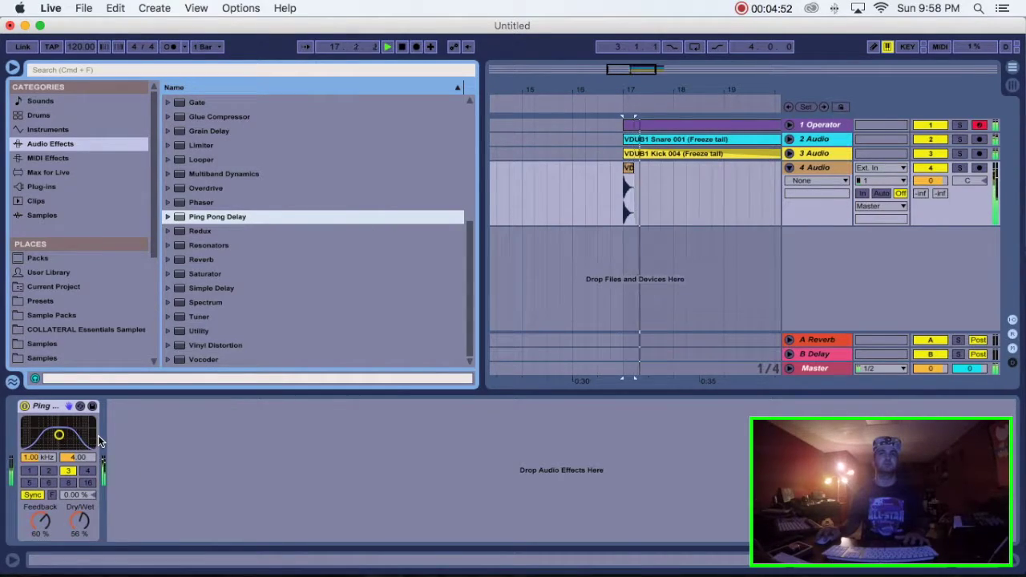
{"action": "left_click", "coordinate": [13, 68]}
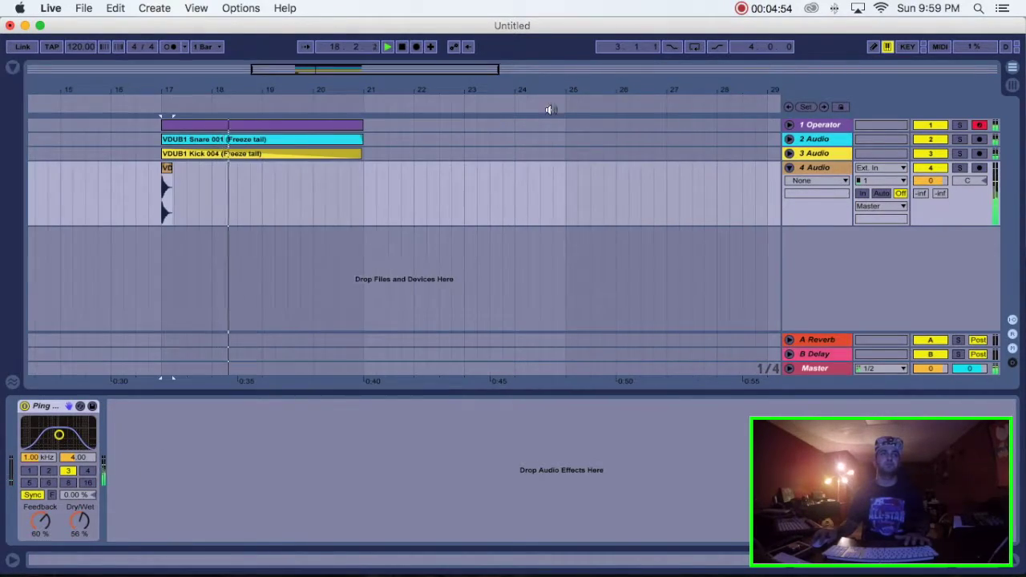
{"action": "key", "text": "space"}
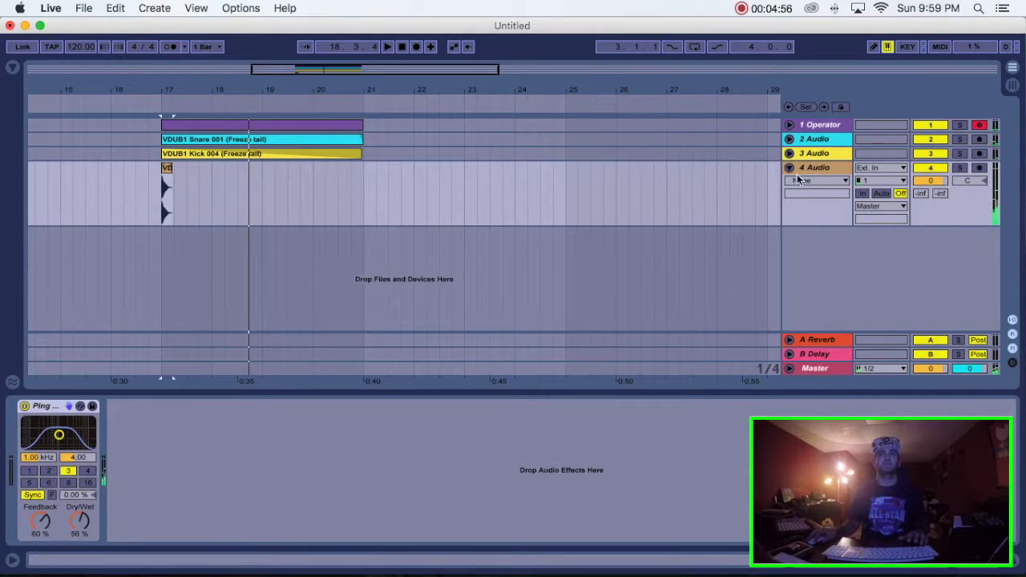
Set the percussion track's volume to -3.2 dB and automate it to fall to silence from bar 17 to bar 21.
{"action": "left_click", "coordinate": [812, 172]}
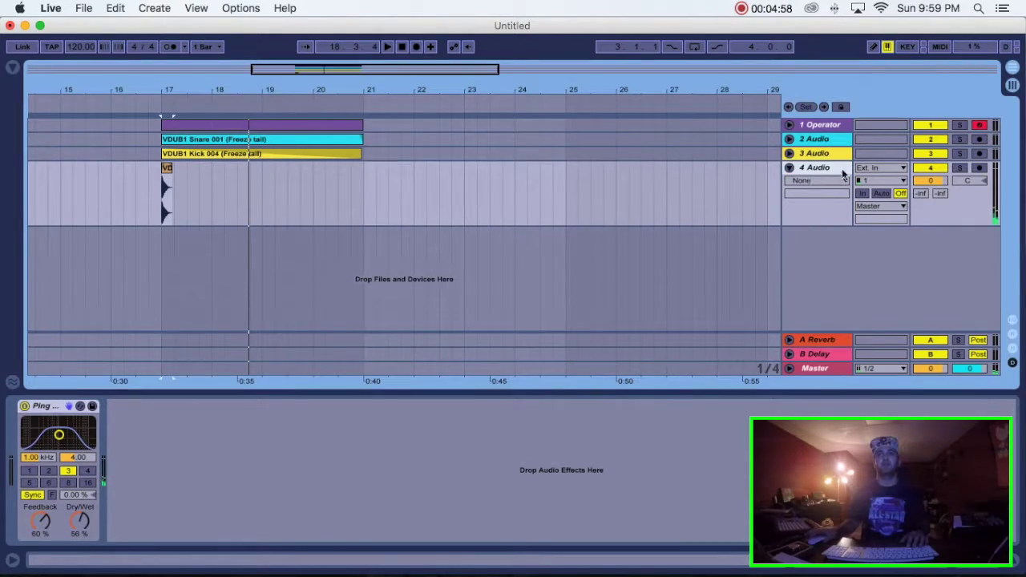
{"action": "left_click_drag", "start_coordinate": [931, 181], "coordinate": [930, 192]}
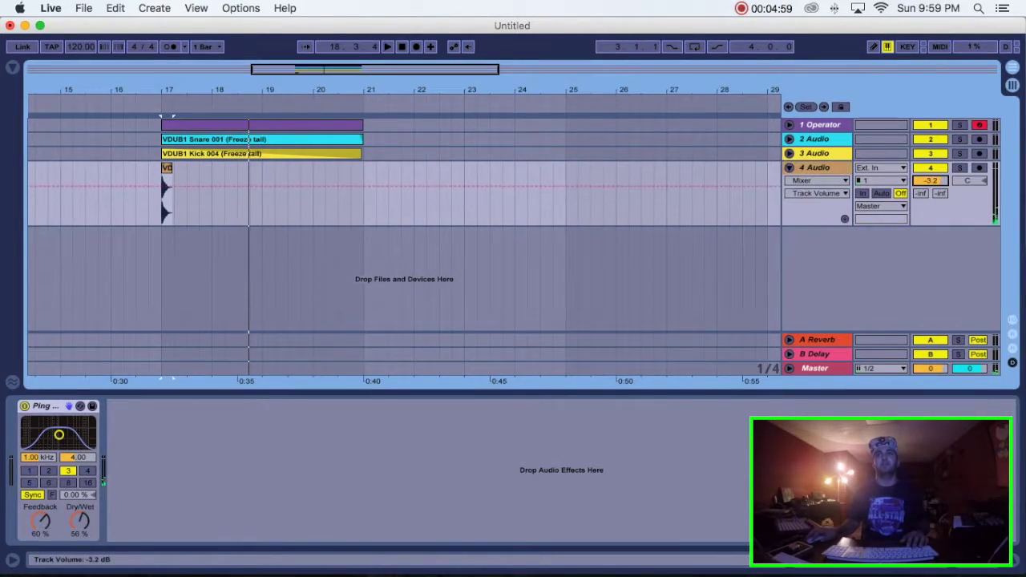
{"action": "left_click", "coordinate": [815, 195]}
{"action": "left_click", "coordinate": [165, 187]}
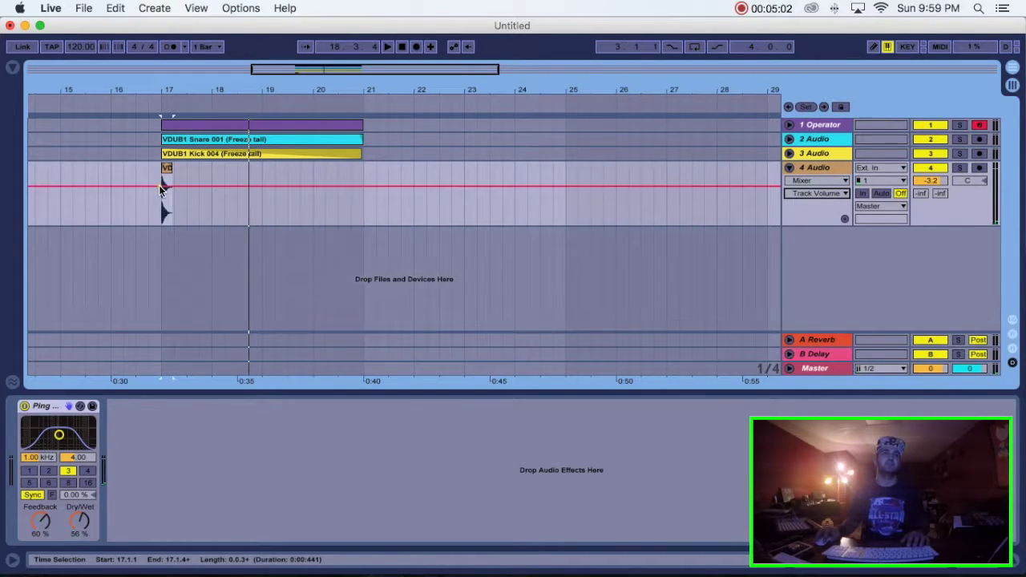
{"action": "left_click_drag", "start_coordinate": [183, 187], "coordinate": [361, 223]}
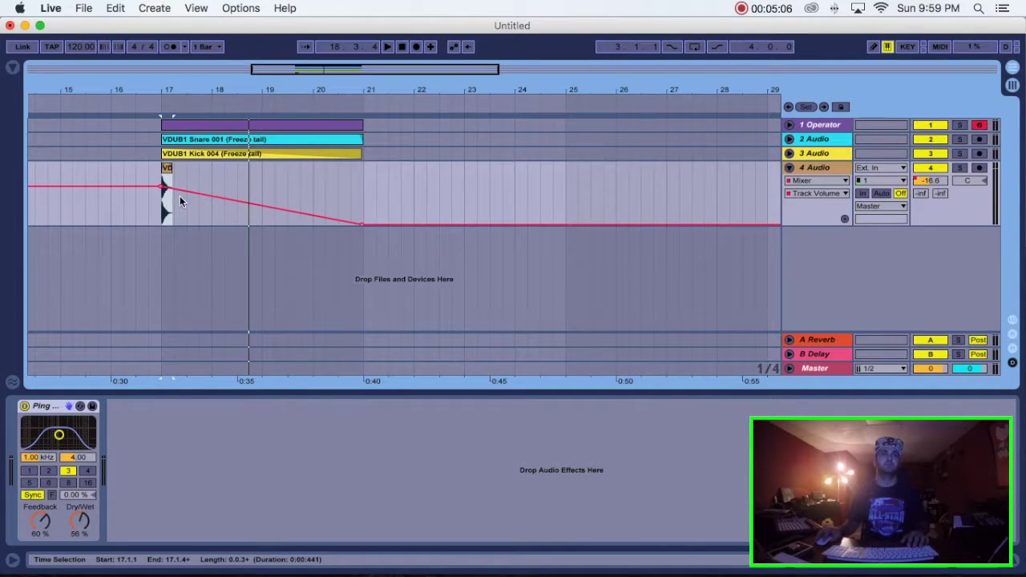
Bend the percussion track's volume fade into a gentle downward curve, checking it during playback.
{"action": "left_click_drag", "start_coordinate": [188, 192], "coordinate": [187, 219]}
{"action": "left_click", "coordinate": [151, 196]}
{"action": "key", "text": "space"}
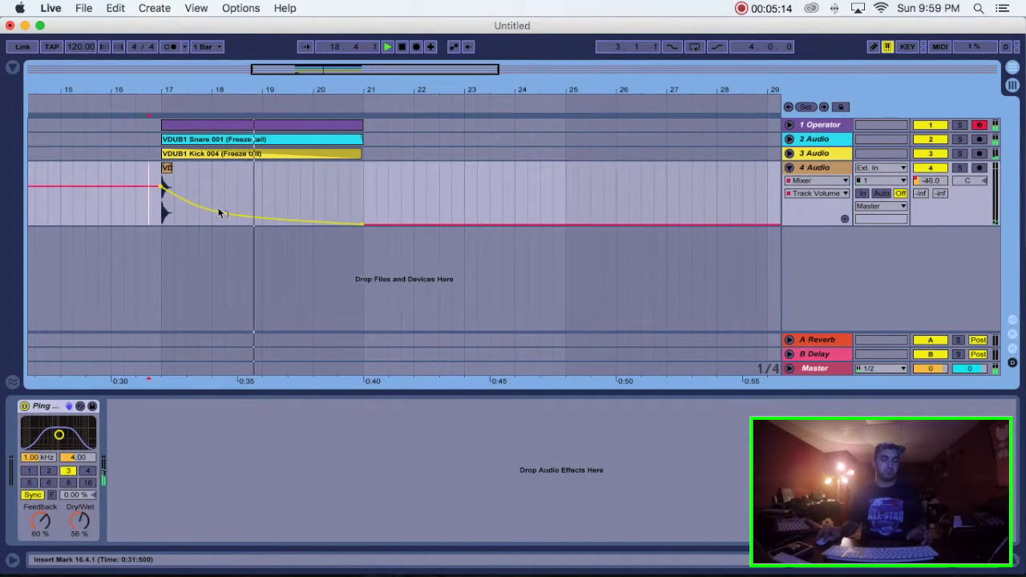
{"action": "left_click_drag", "start_coordinate": [218, 212], "coordinate": [218, 200]}
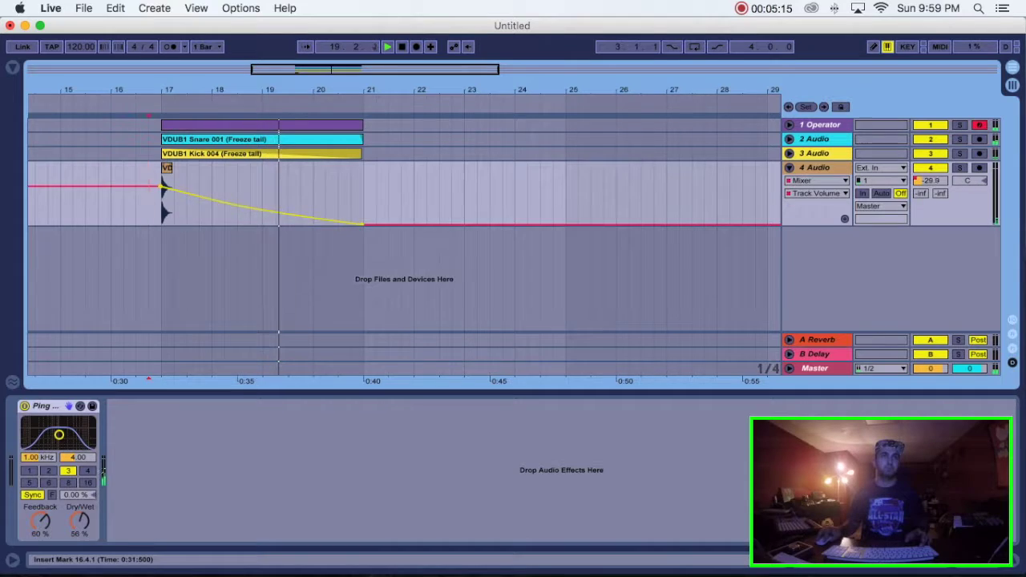
Add an EQ Eight after the percussion track's Ping Pong Delay and make band 1 a low-cut filter at 856 Hz.
{"action": "left_click", "coordinate": [12, 68]}
{"action": "scroll", "coordinate": [208, 254], "scroll_direction": "down", "scroll_amount": 5}
{"action": "scroll", "coordinate": [205, 220], "scroll_direction": "up", "scroll_amount": 5}
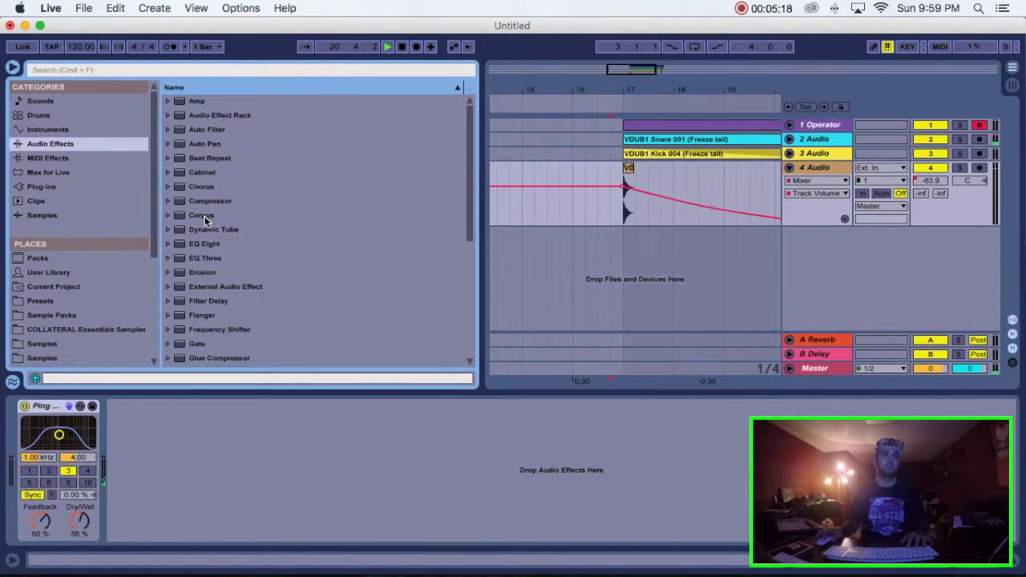
{"action": "left_click_drag", "start_coordinate": [200, 244], "coordinate": [209, 436]}
{"action": "left_click", "coordinate": [161, 522]}
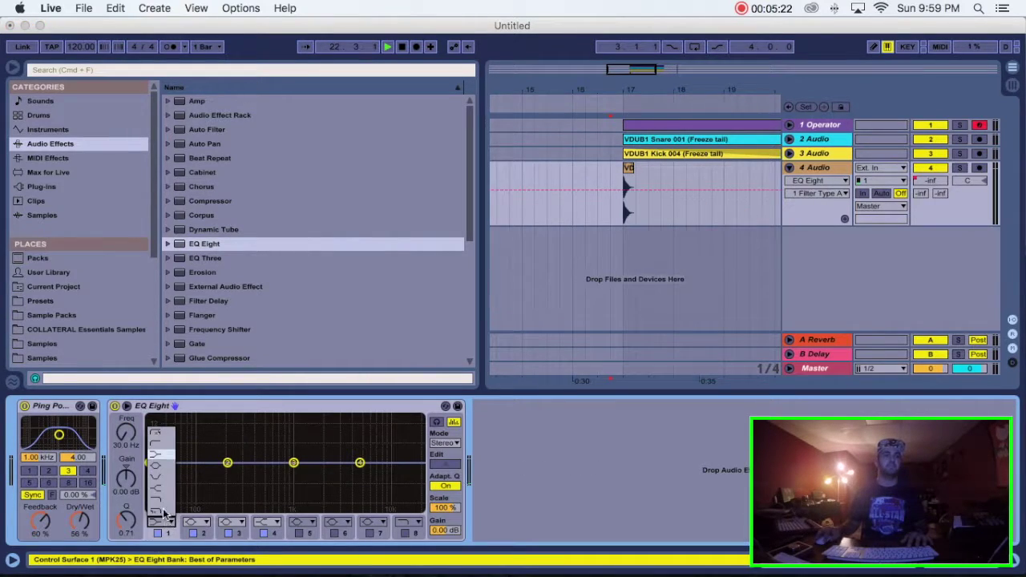
{"action": "left_click", "coordinate": [160, 430]}
{"action": "left_click_drag", "start_coordinate": [128, 431], "coordinate": [128, 381]}
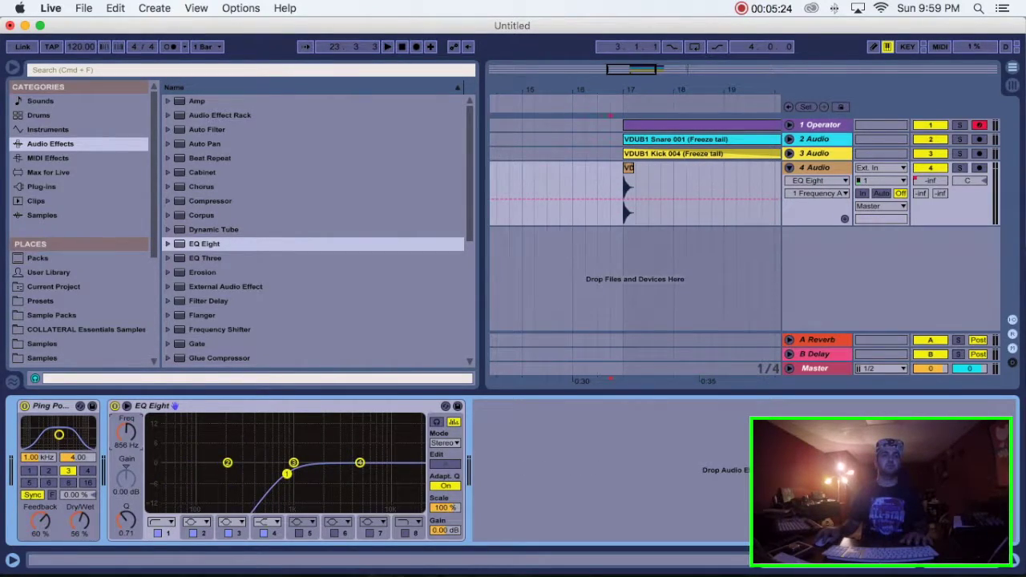
Listen to the layers with the filtered percussion, then hide the device view and browser and fold track 4.
{"action": "key", "text": "space"}
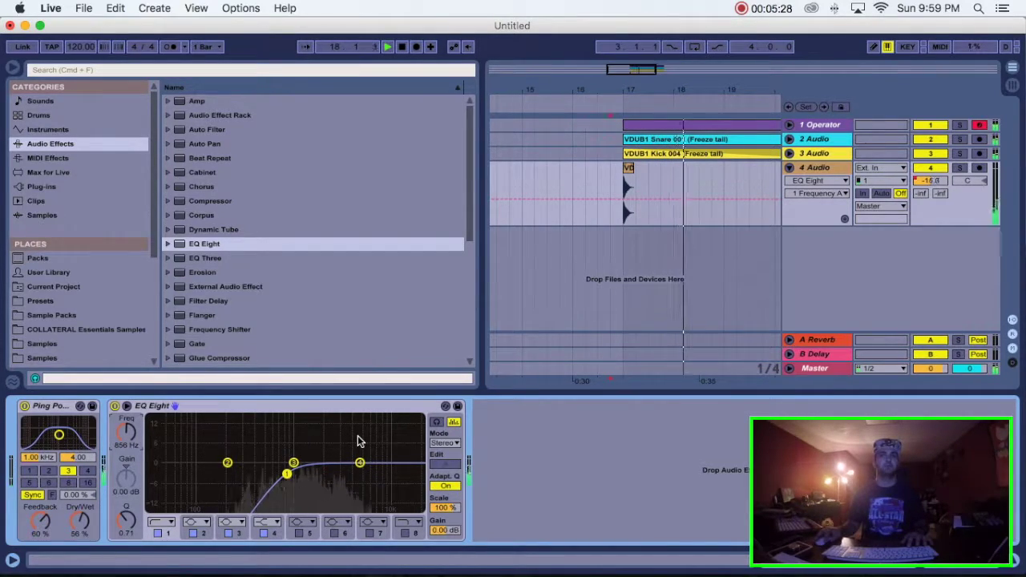
{"action": "key", "text": "super+alt+l"}
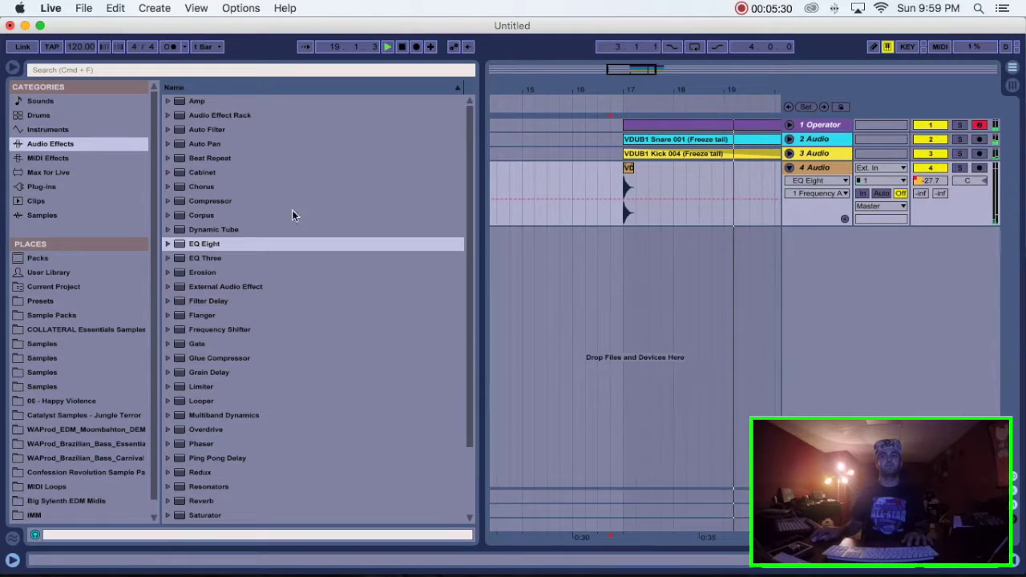
{"action": "left_click", "coordinate": [12, 68]}
{"action": "left_click_drag", "start_coordinate": [203, 88], "coordinate": [204, 120]}
{"action": "key", "text": "space"}
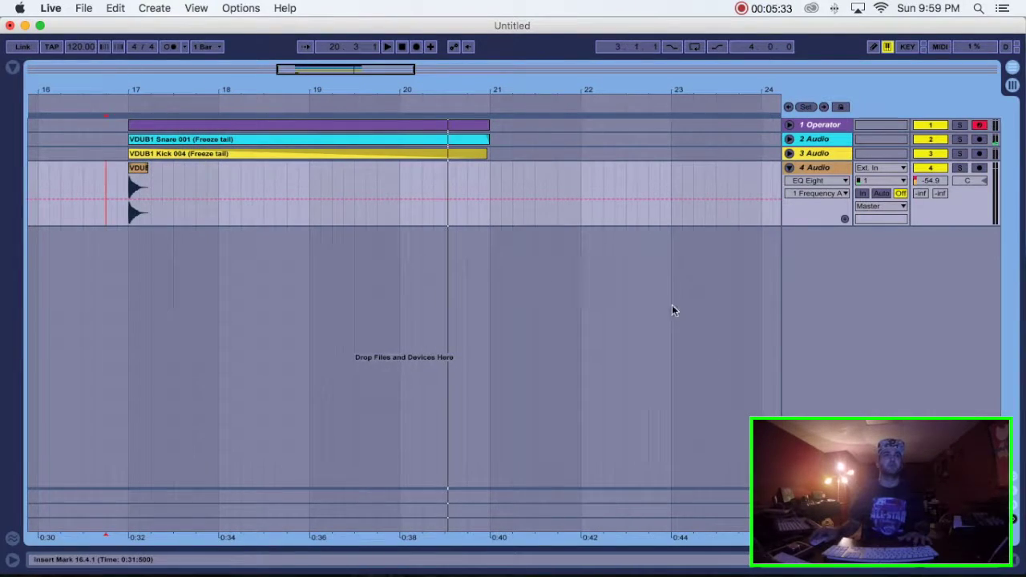
{"action": "left_click", "coordinate": [789, 167]}
{"action": "left_click_drag", "start_coordinate": [217, 90], "coordinate": [232, 58]}
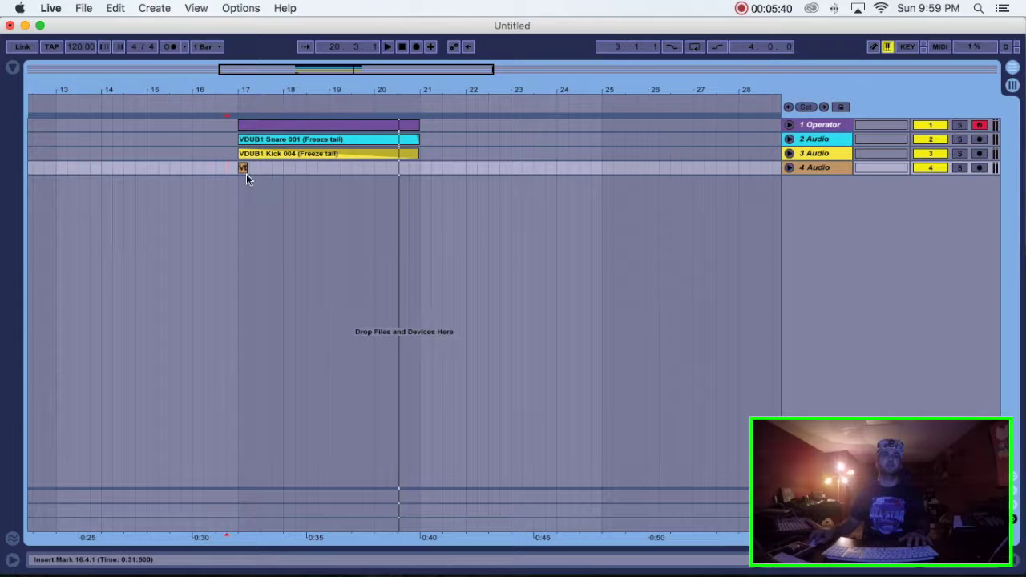
{"action": "scroll", "coordinate": [338, 102], "scroll_direction": "left", "scroll_amount": 2}
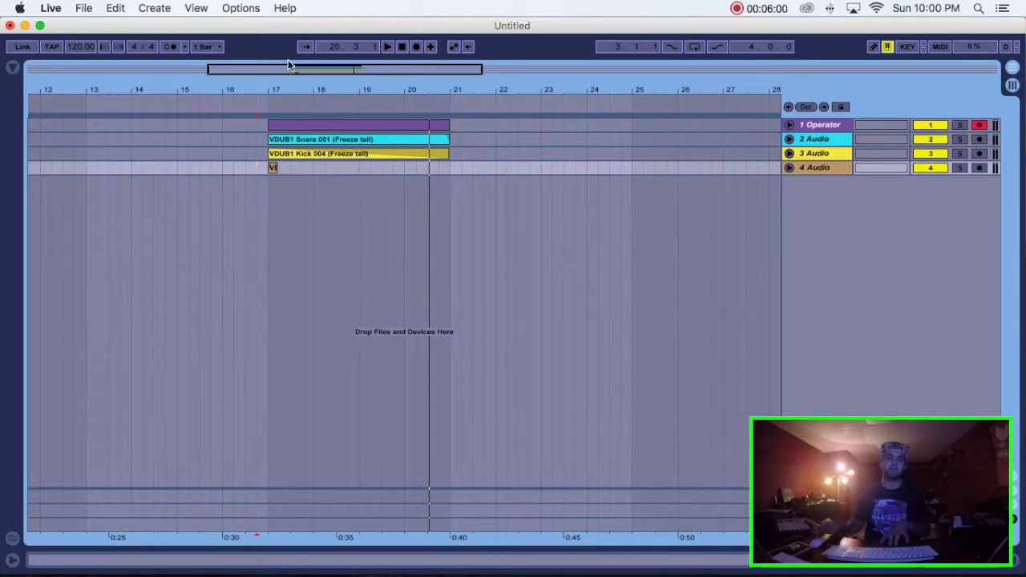
{"action": "left_click_drag", "start_coordinate": [327, 84], "coordinate": [339, 96]}
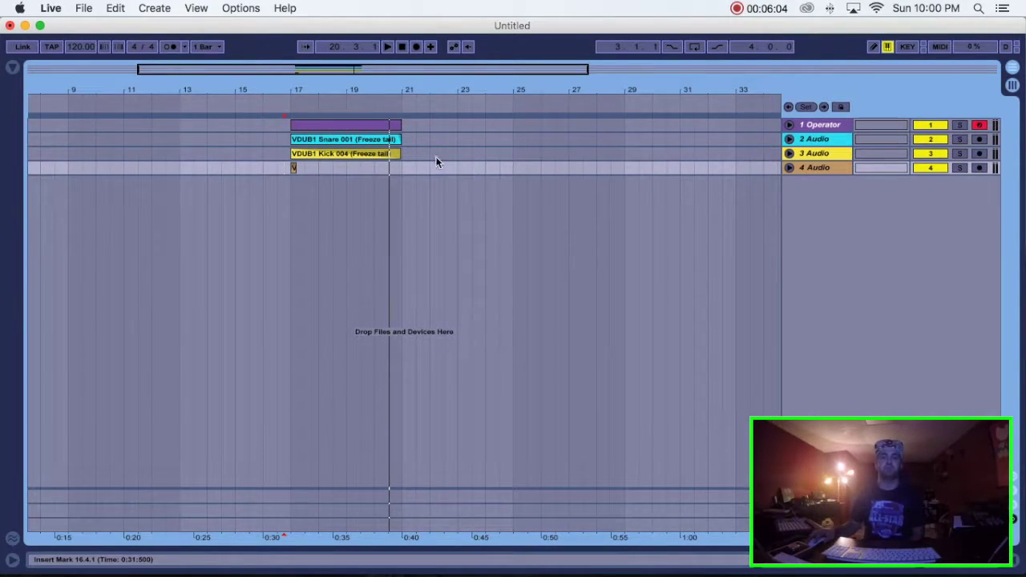
{"action": "mouse_move", "coordinate": [361, 88]}
{"action": "left_mouse_down"}
{"action": "mouse_move", "coordinate": [361, 128]}
{"action": "mouse_move", "coordinate": [361, 90]}
{"action": "left_mouse_up"}
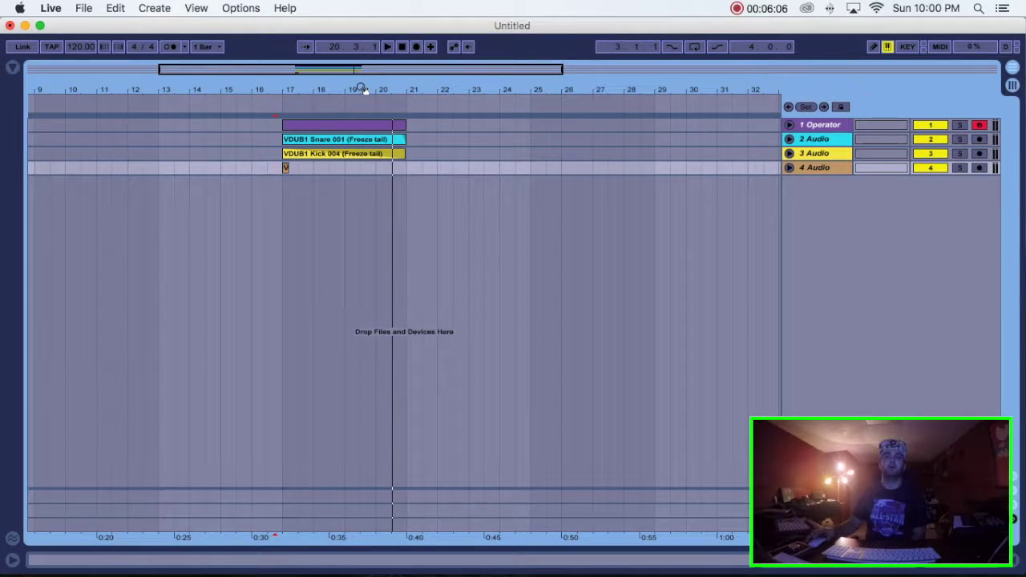
{"action": "left_click", "coordinate": [788, 153]}
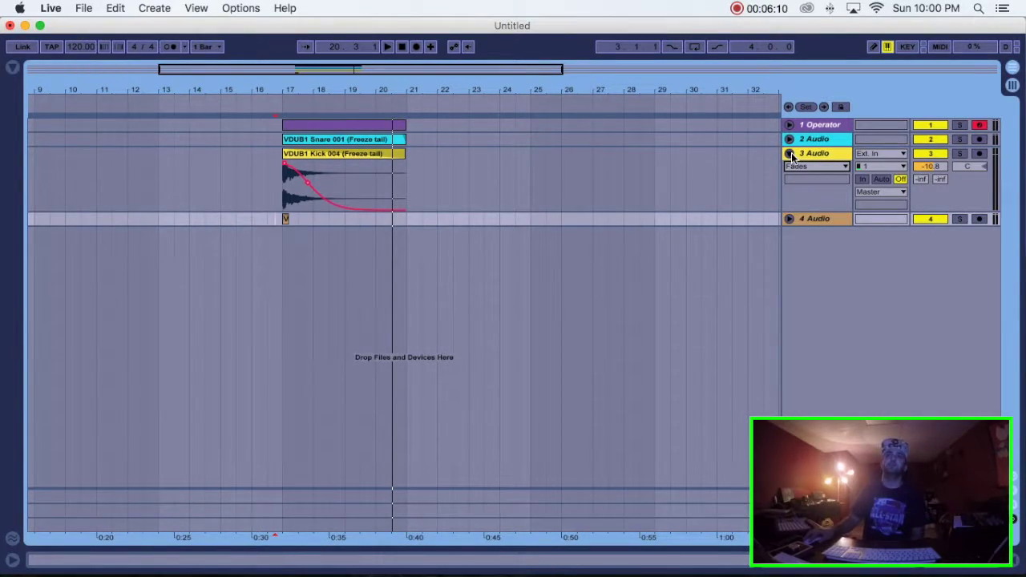
{"action": "left_click", "coordinate": [789, 153]}
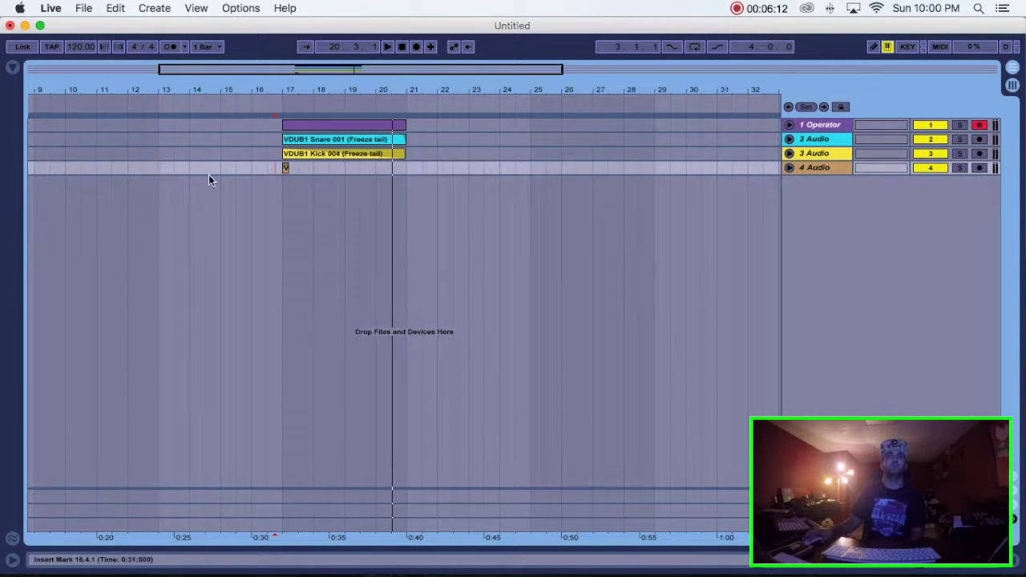
Select the time range on track 4 from bar 16 through the end of the percussion clip.
{"action": "left_click_drag", "start_coordinate": [284, 168], "coordinate": [259, 172]}
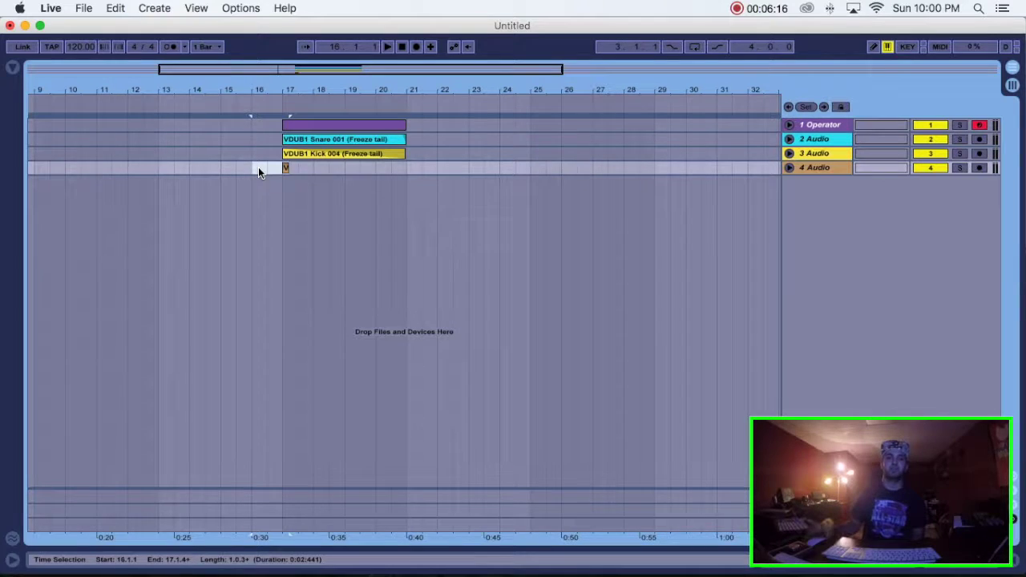